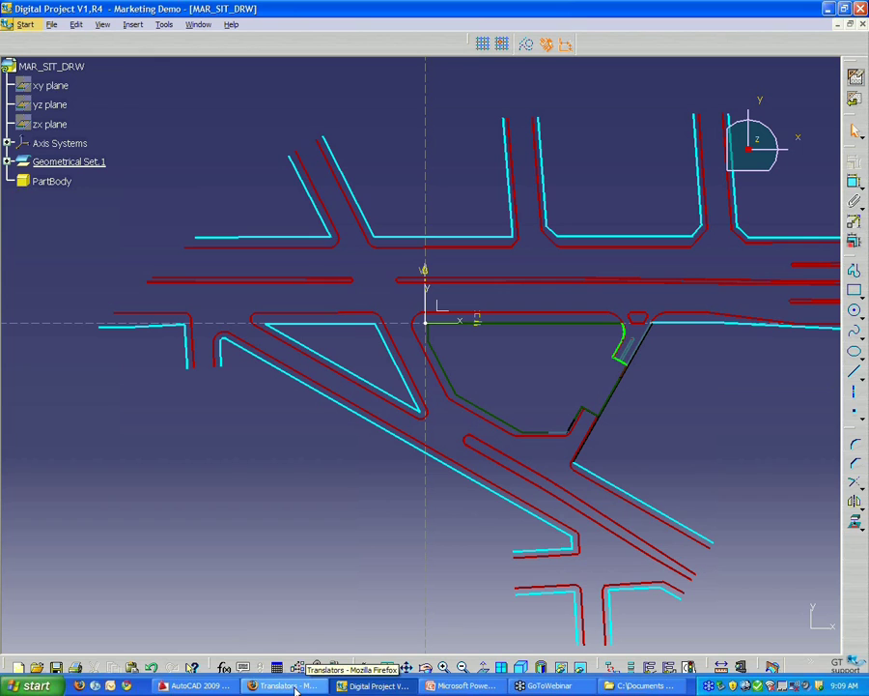
# Step: Switch to AutoCAD and measure the slanted edge of the cyan triangle from its lowest vertex to its upper-right vertex
pyautogui.click(208, 685)
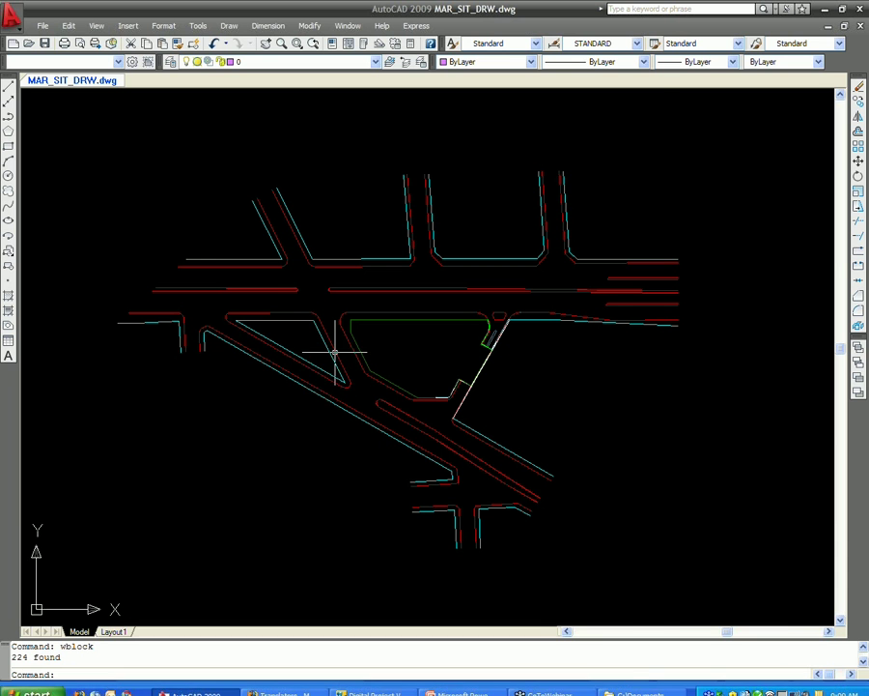
pyautogui.scroll(4, 334, 351)
pyautogui.write('DIST')
pyautogui.press('Return')
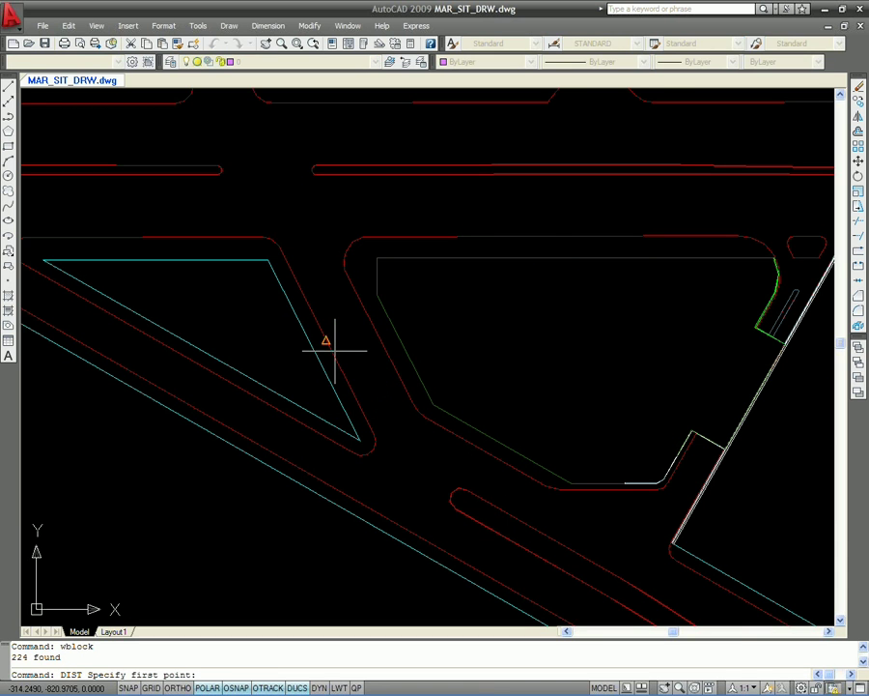
pyautogui.click(360, 441)
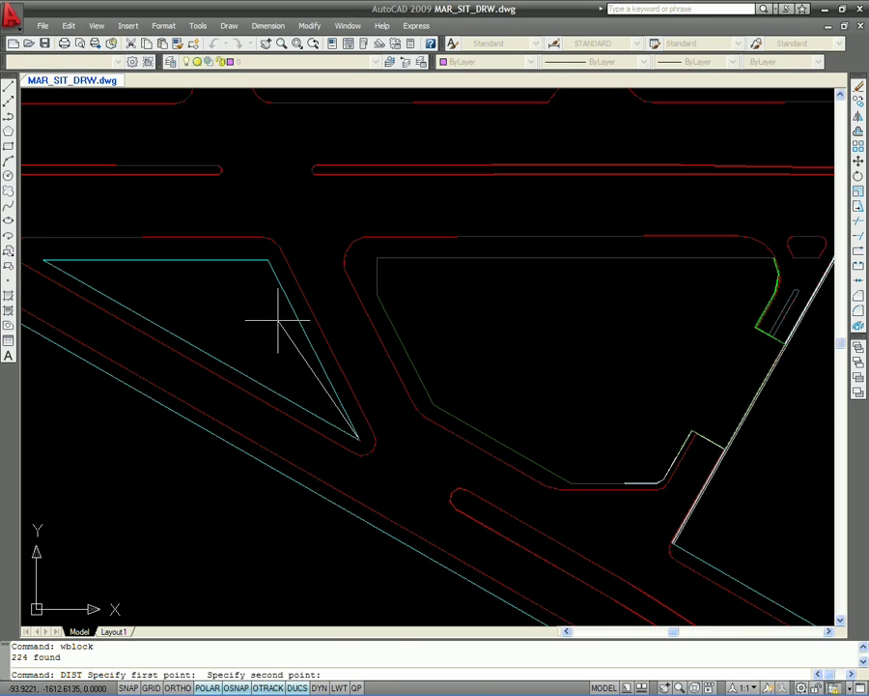
pyautogui.click(268, 259)
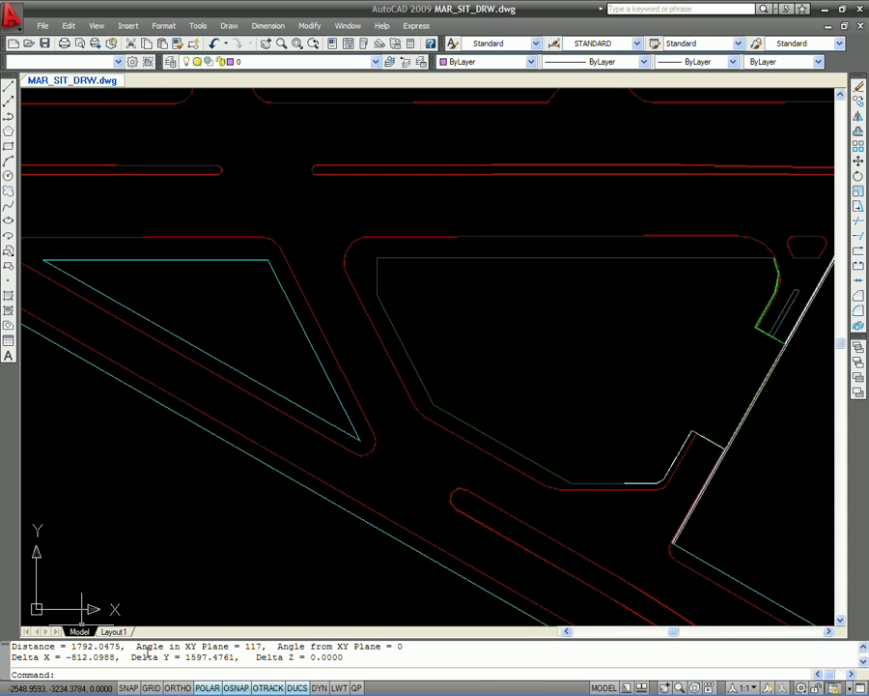
# Step: Switch to Digital Project and measure the matching slanted edge of the cyan triangle without keeping the measurement
pyautogui.moveTo(87, 690)
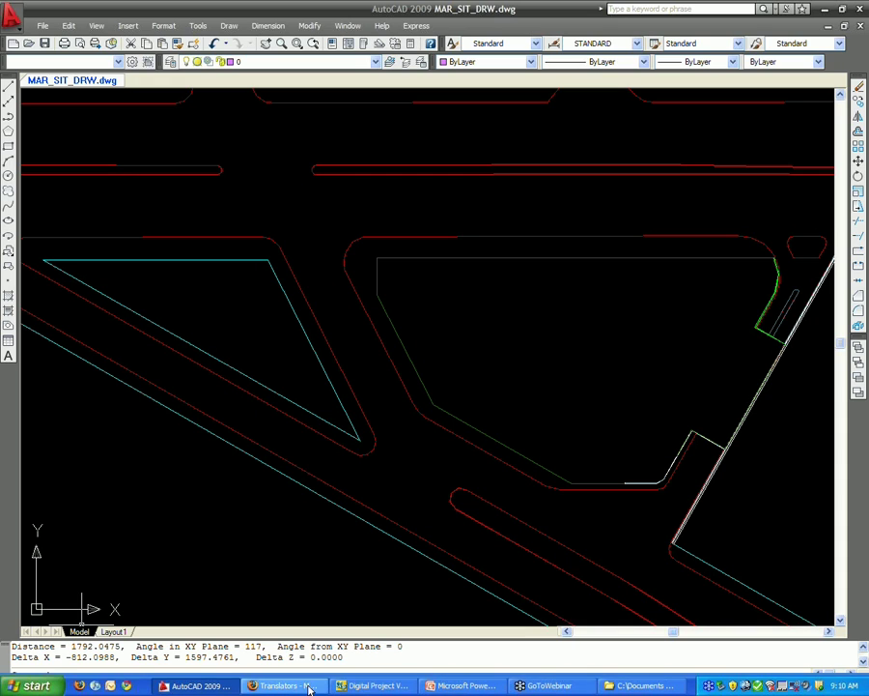
pyautogui.click(349, 687)
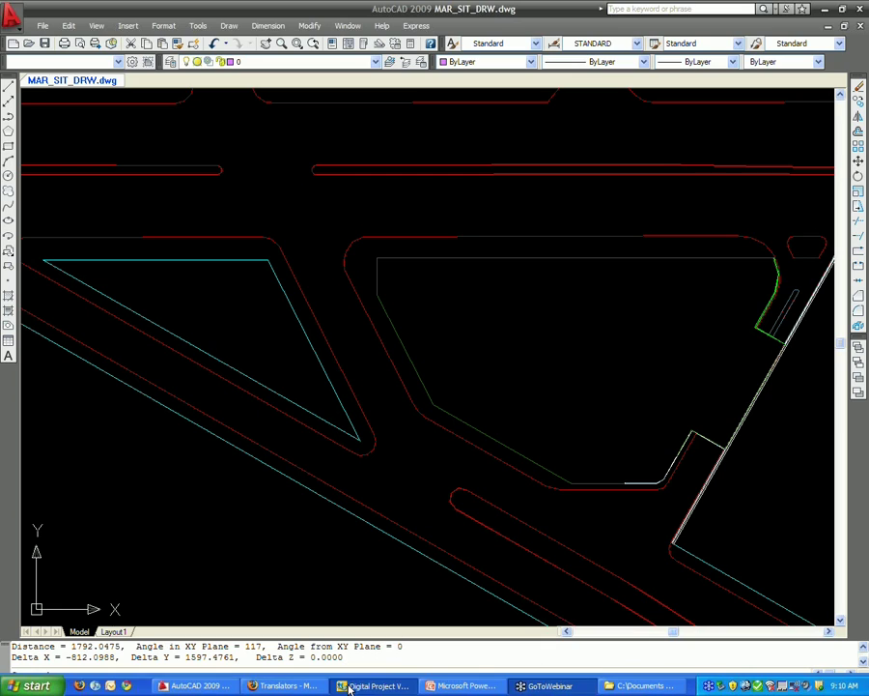
pyautogui.click(390, 344)
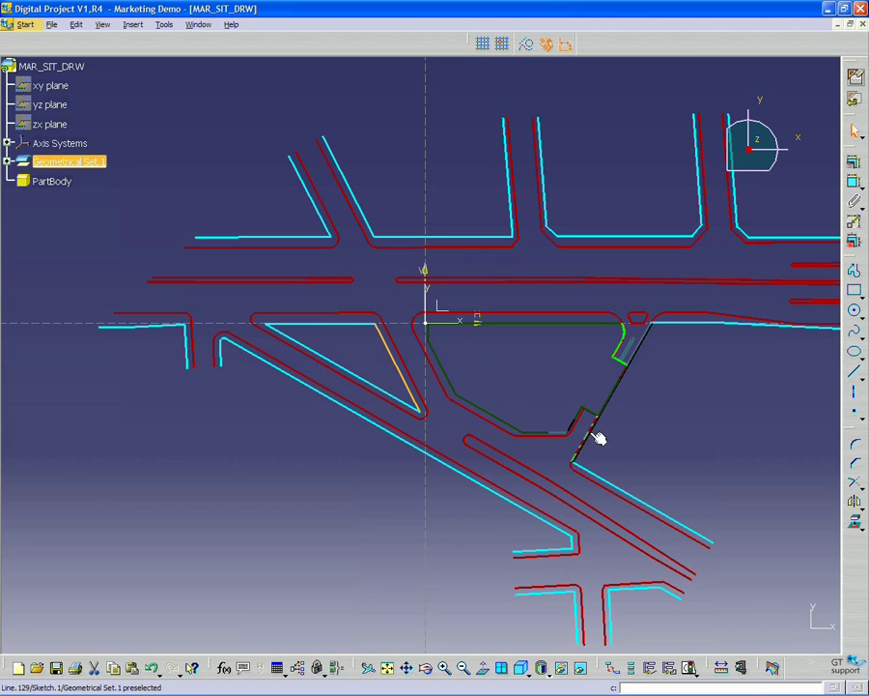
pyautogui.click(742, 670)
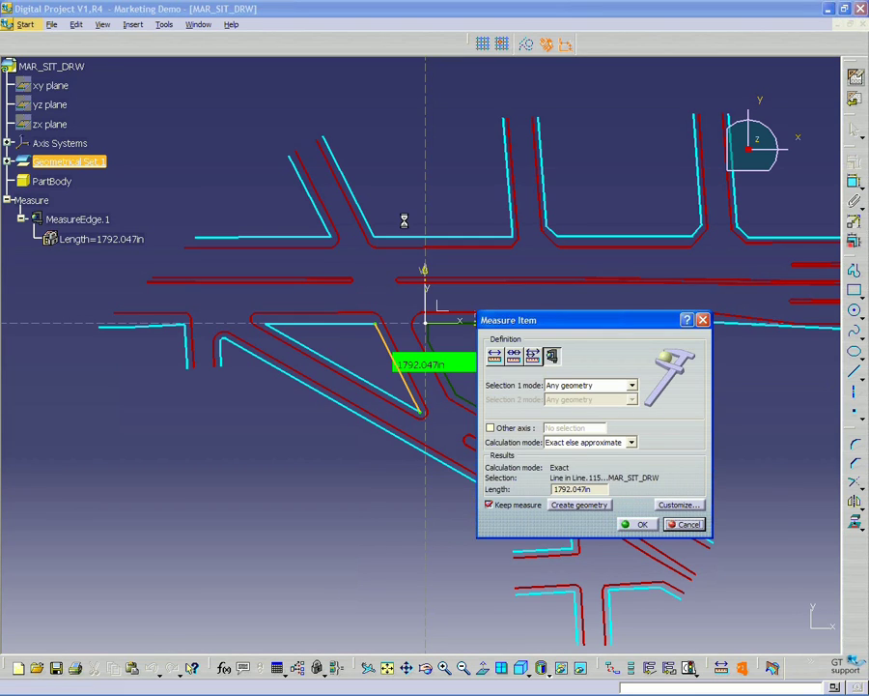
pyautogui.click(679, 525)
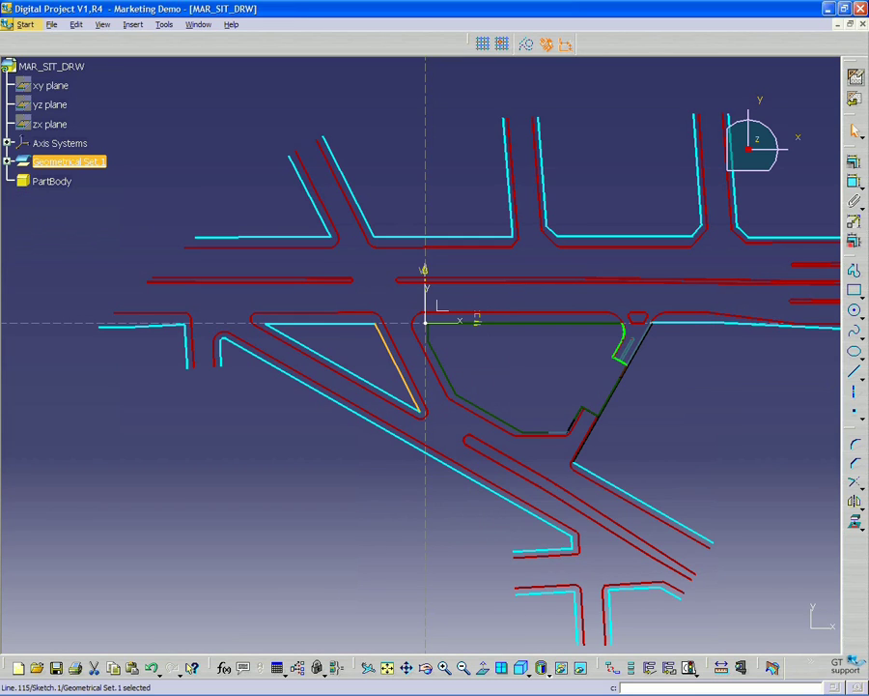
pyautogui.click(426, 324)
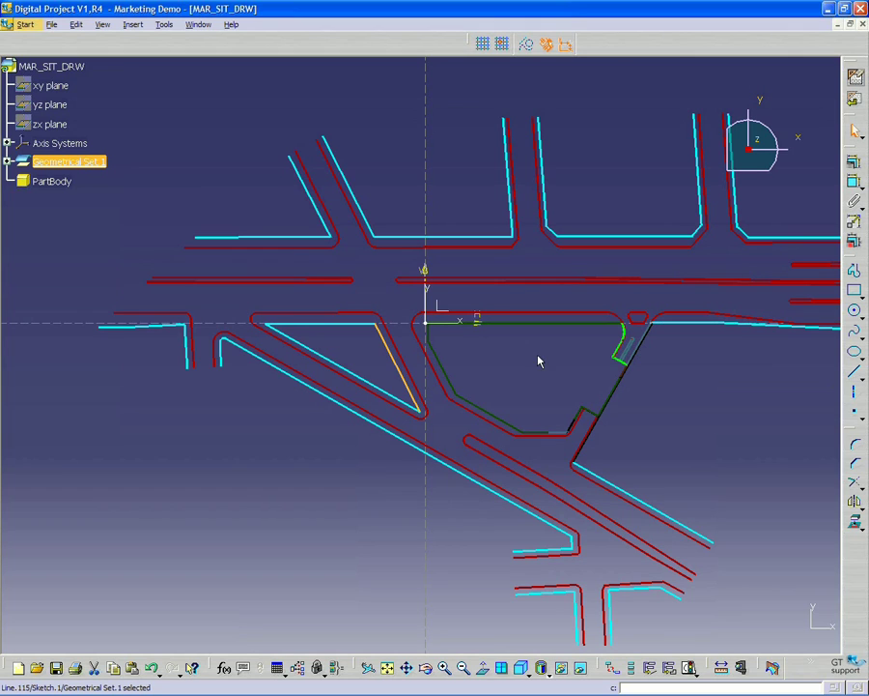
pyautogui.click(678, 426)
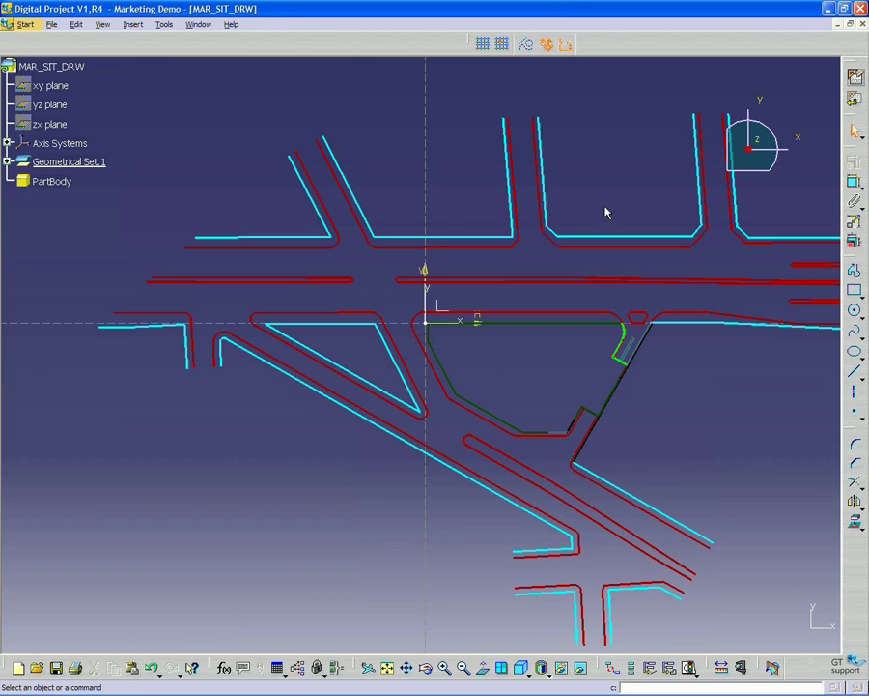
# Step: Examine the compatibility options for 3D DXF/DWG, including the file unit, and for DXF
pyautogui.click(164, 24)
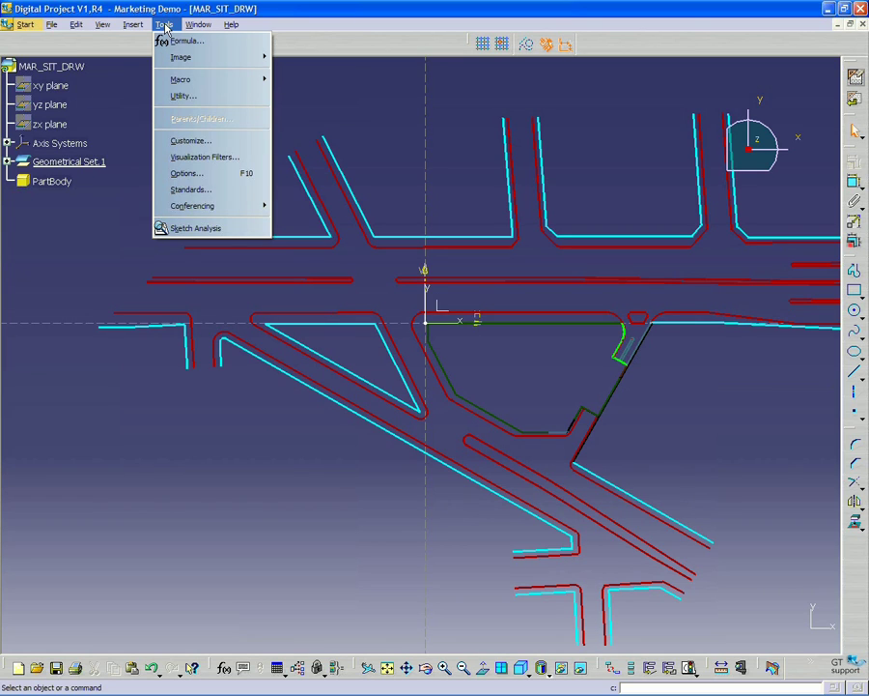
pyautogui.click(197, 174)
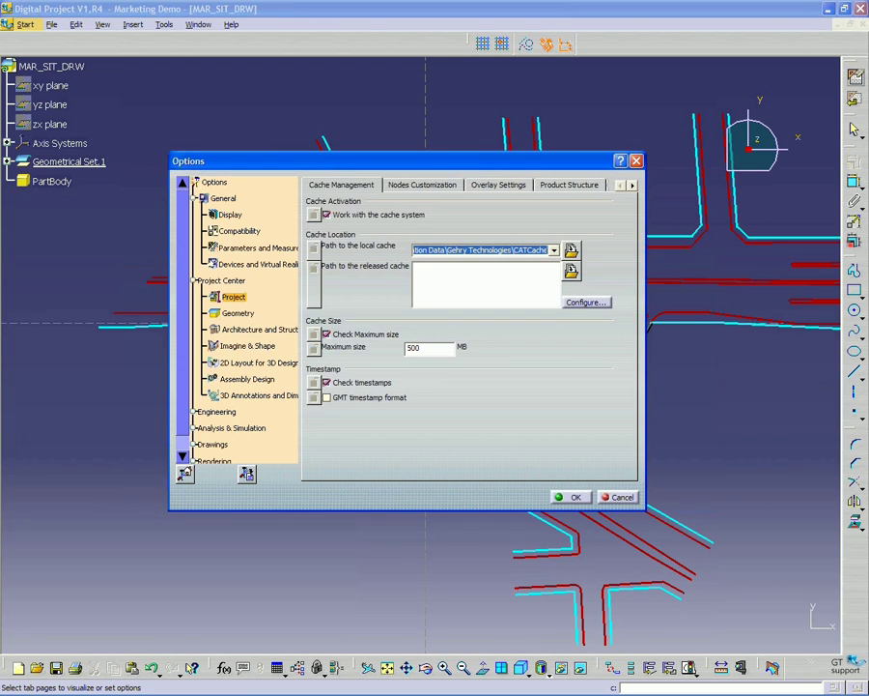
pyautogui.click(220, 248)
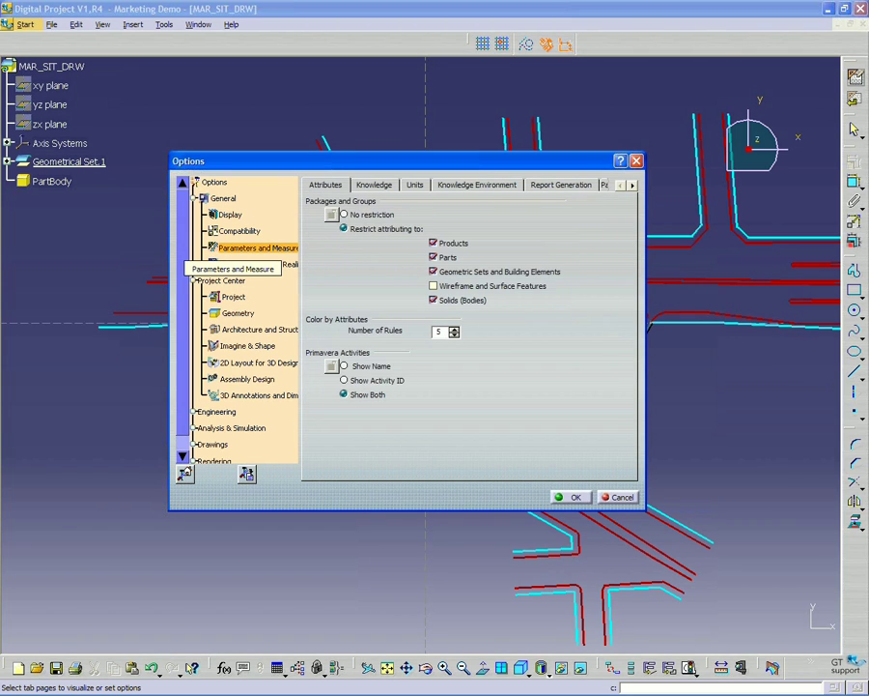
pyautogui.click(222, 230)
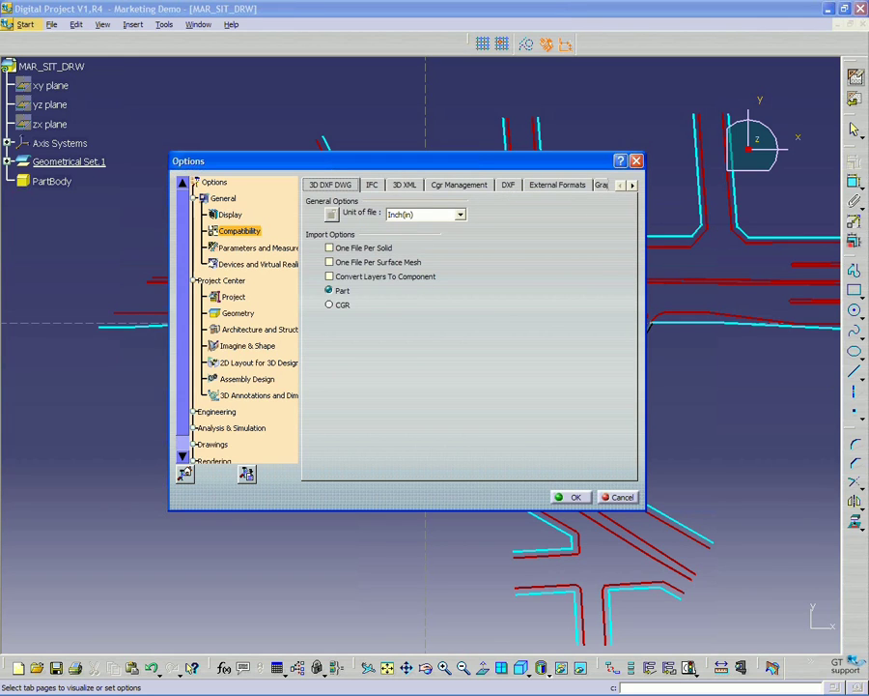
pyautogui.click(508, 184)
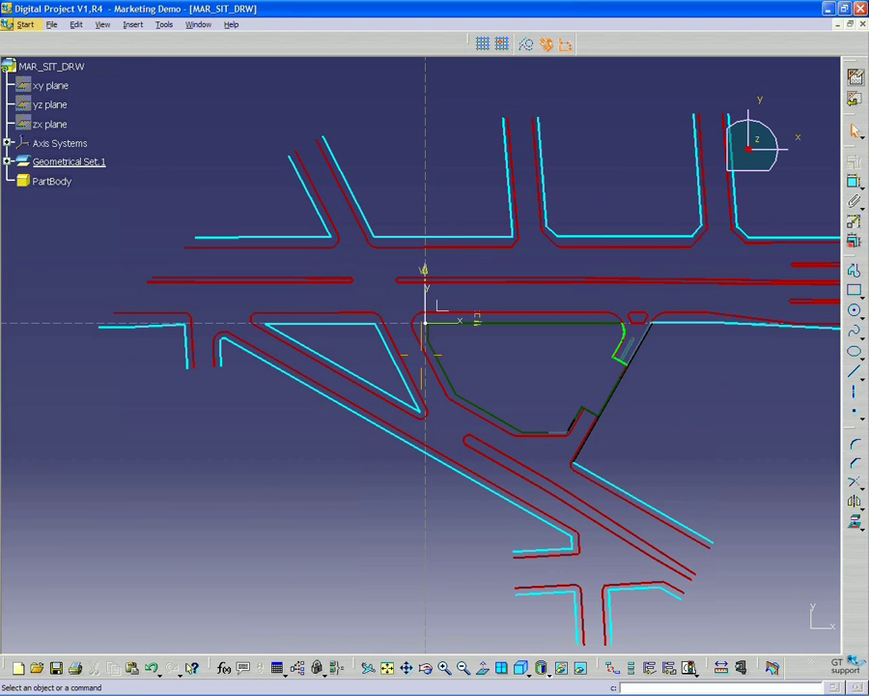
# Step: Switch to AutoCAD and check which layer the long horizontal line atop the central green site boundary is on
pyautogui.moveTo(680, 427)
pyautogui.mouseDown(button='middle')
pyautogui.moveTo(658, 407)
pyautogui.moveTo(579, 388)
pyautogui.mouseUp(button='middle')
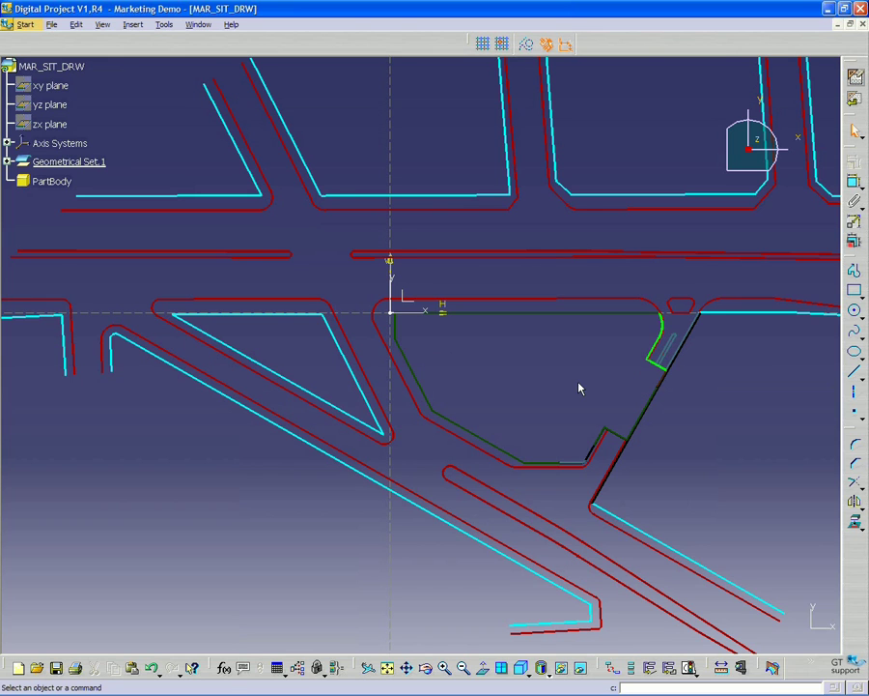
pyautogui.moveTo(580, 389)
pyautogui.mouseDown(button='middle')
pyautogui.moveTo(544, 324)
pyautogui.moveTo(454, 266)
pyautogui.mouseUp(button='middle')
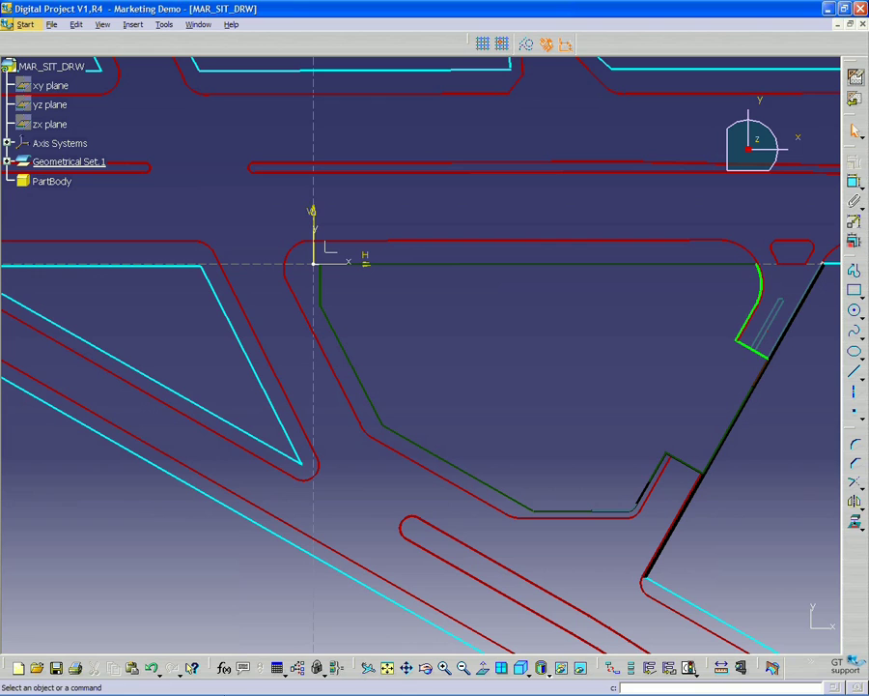
pyautogui.click(194, 686)
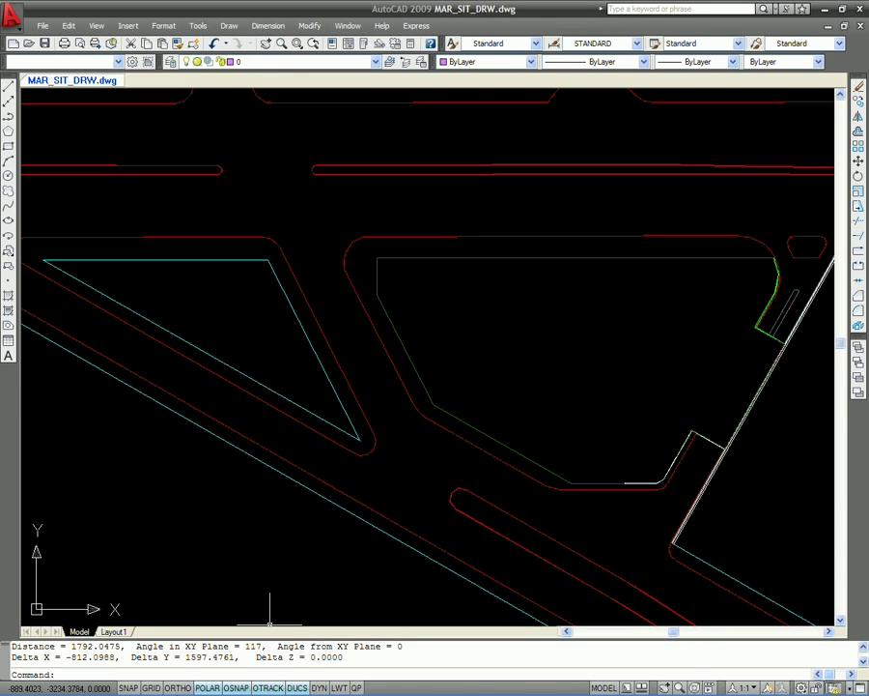
pyautogui.click(443, 258)
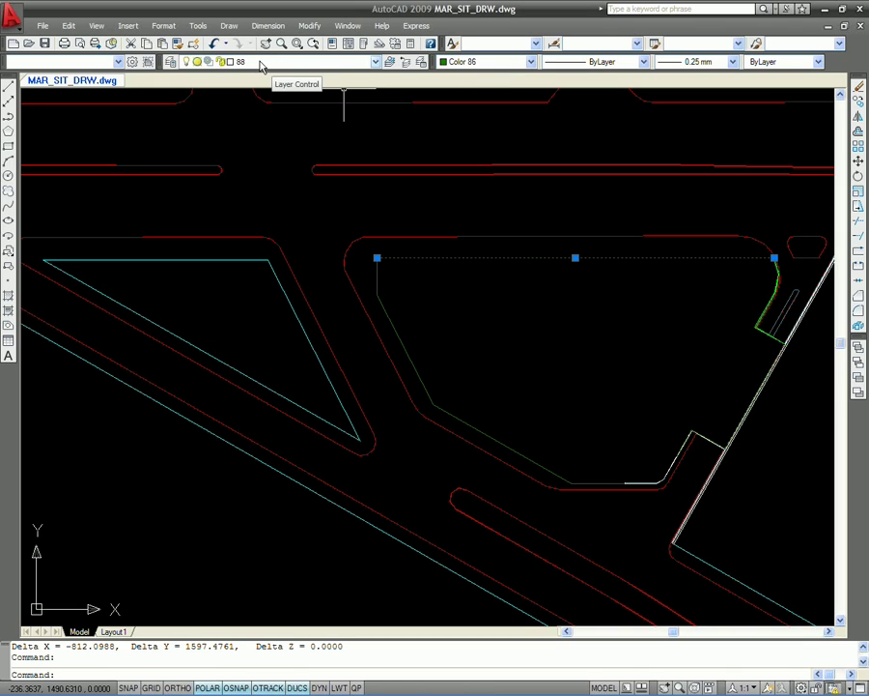
pyautogui.moveTo(280, 688)
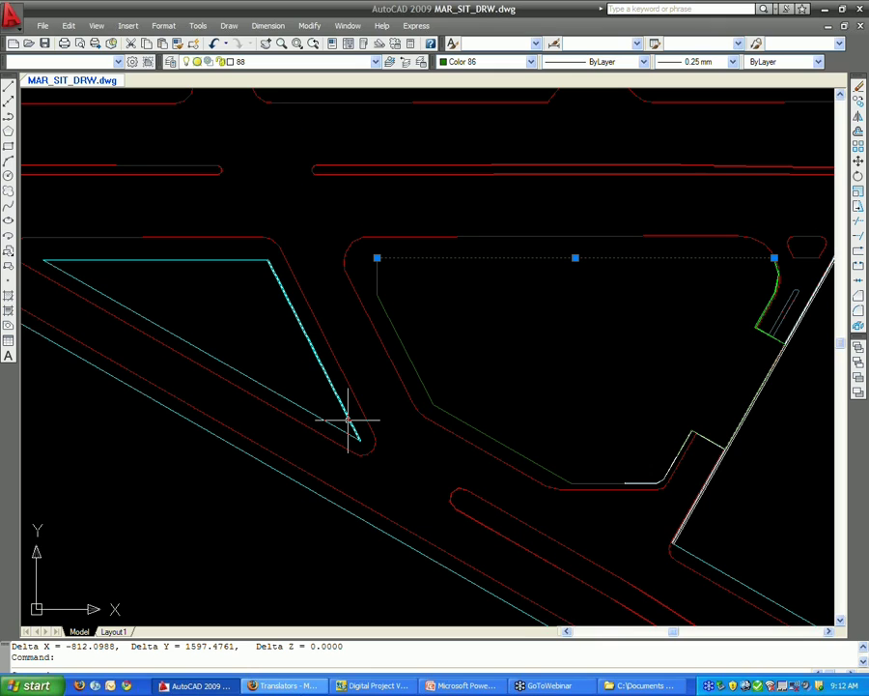
# Step: Switch to Digital Project and check the layer in the graphic properties of the same horizontal boundary line
pyautogui.click(376, 688)
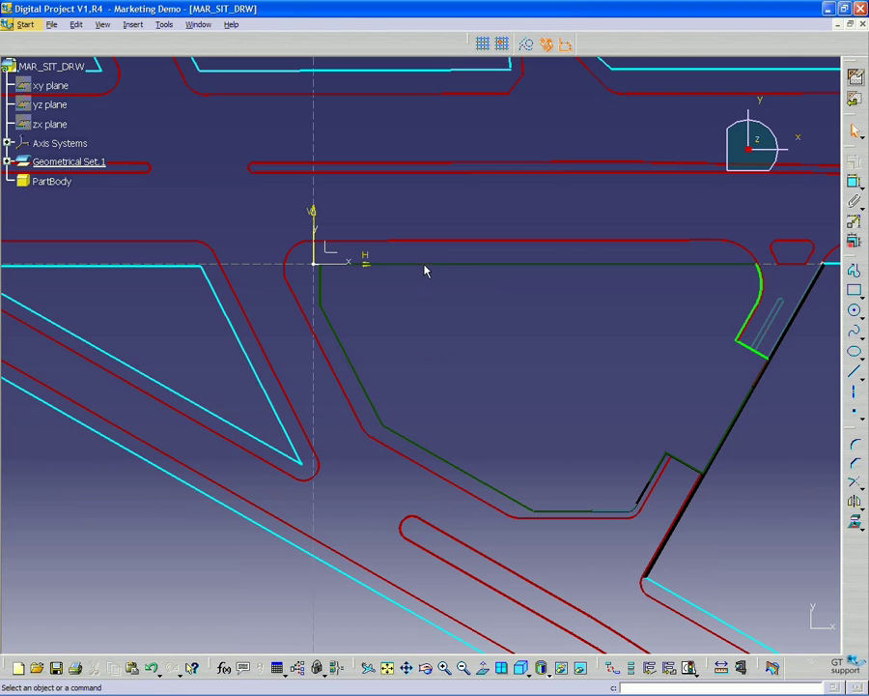
pyautogui.click(425, 264)
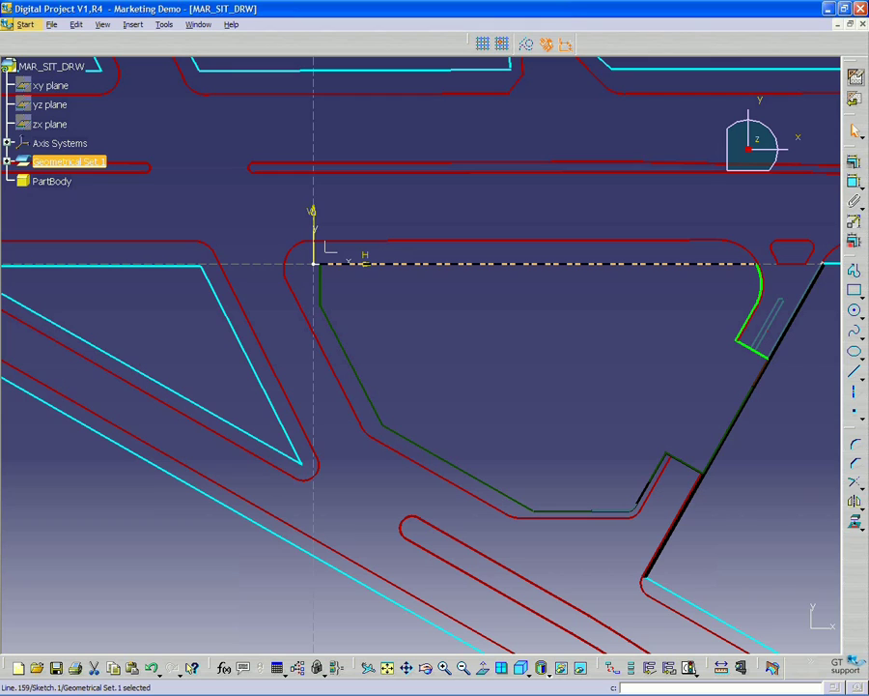
pyautogui.rightClick(425, 264)
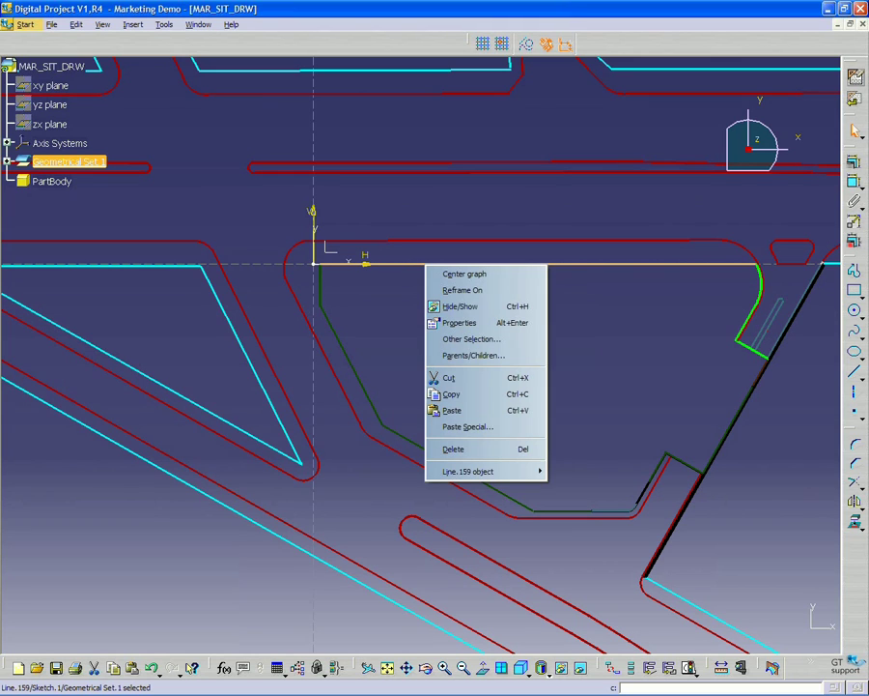
pyautogui.click(466, 324)
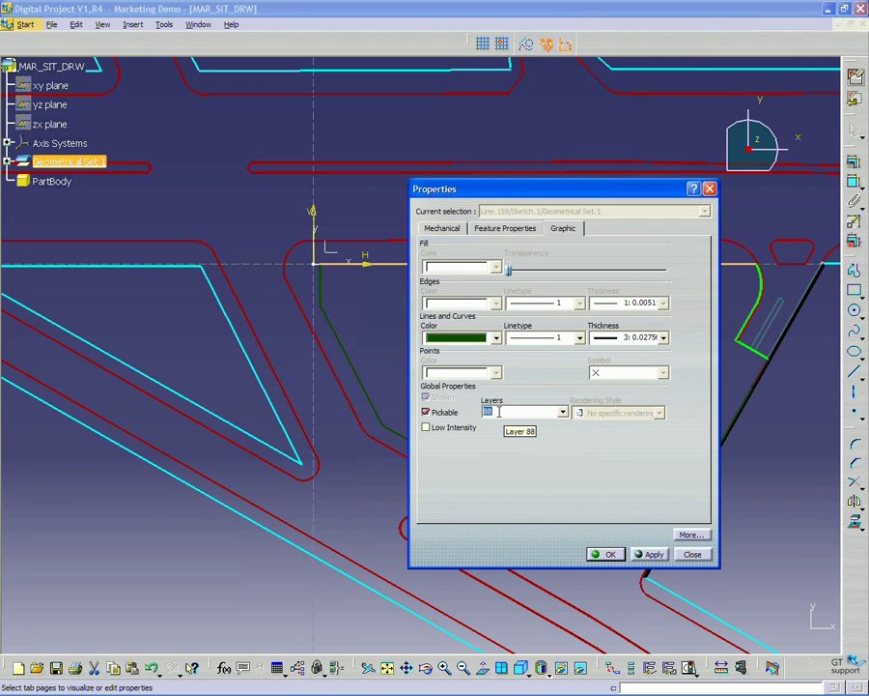
pyautogui.click(693, 555)
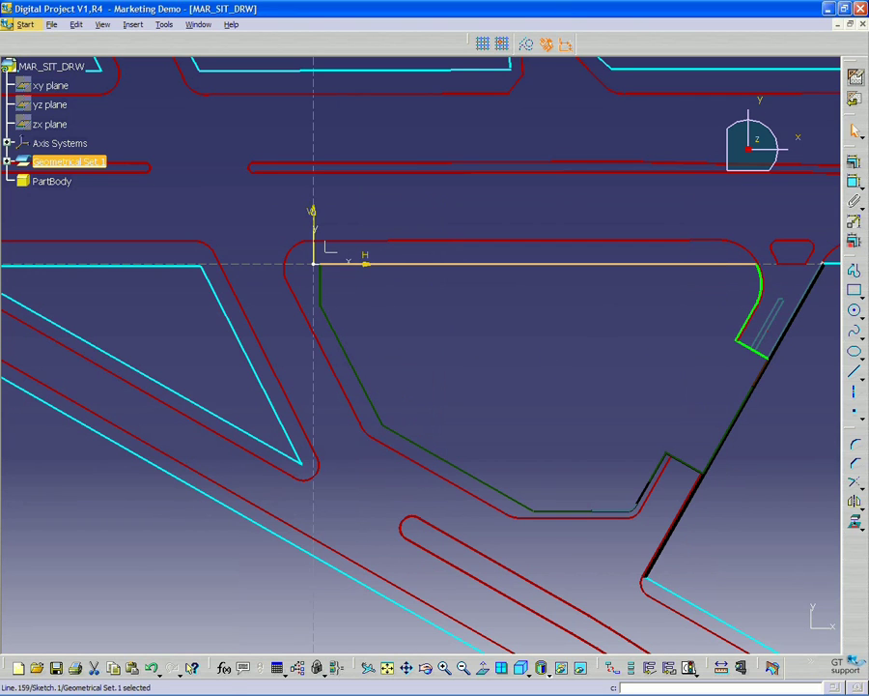
# Step: Trim the lower line of the left red median strip with its rounded end arc
pyautogui.moveTo(537, 363); pyautogui.dragTo(531, 439, button='middle')
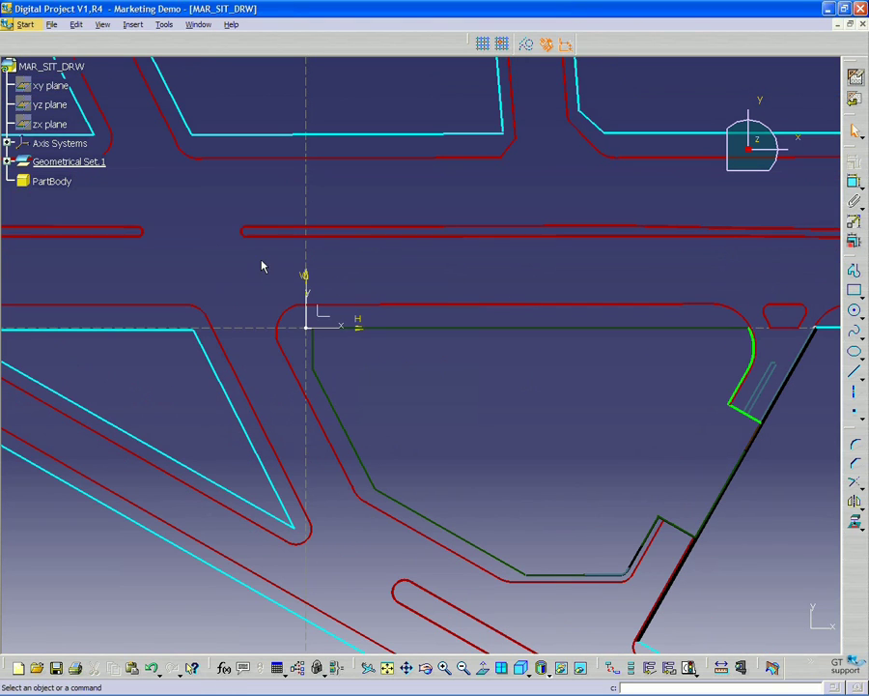
pyautogui.moveTo(317, 273); pyautogui.dragTo(206, 280, button='middle')
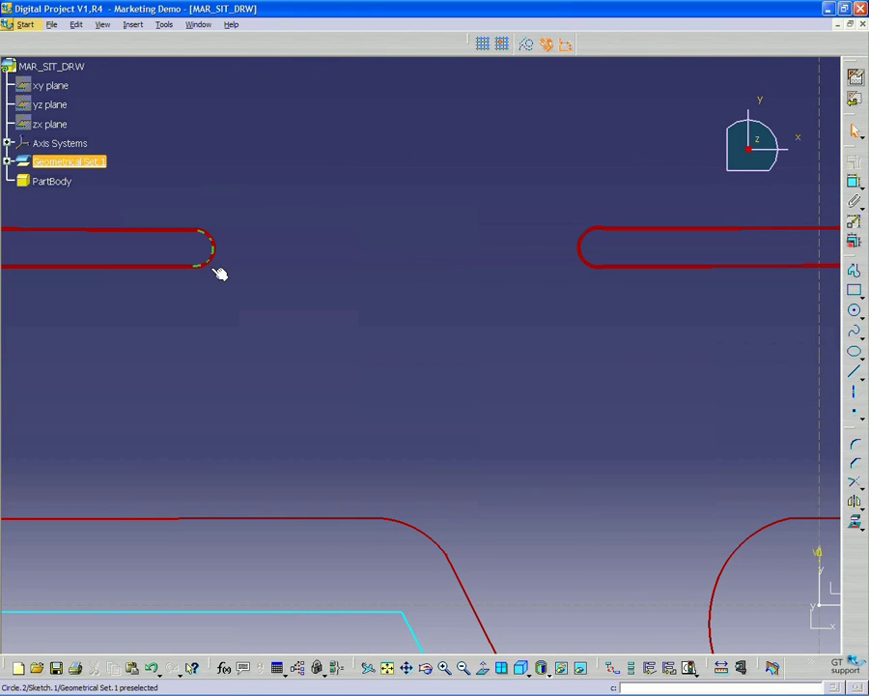
pyautogui.moveTo(421, 353); pyautogui.dragTo(415, 339, button='middle')
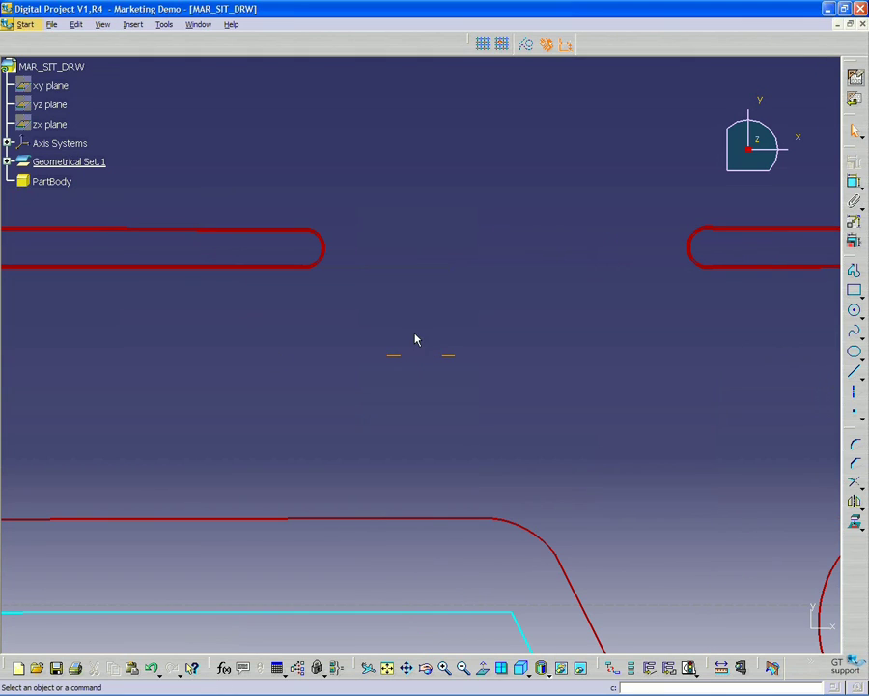
pyautogui.click(323, 246)
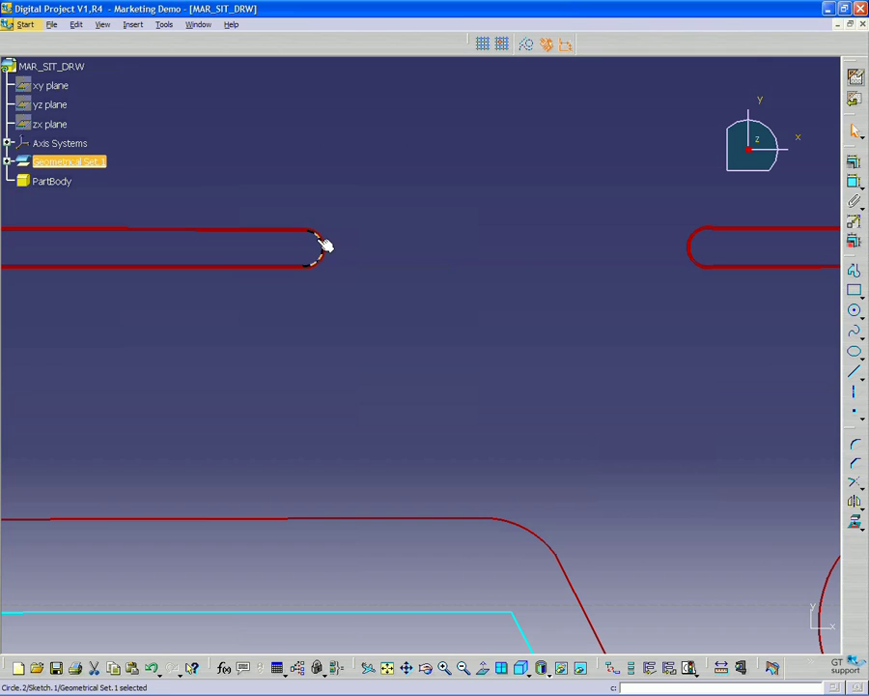
pyautogui.click(548, 340)
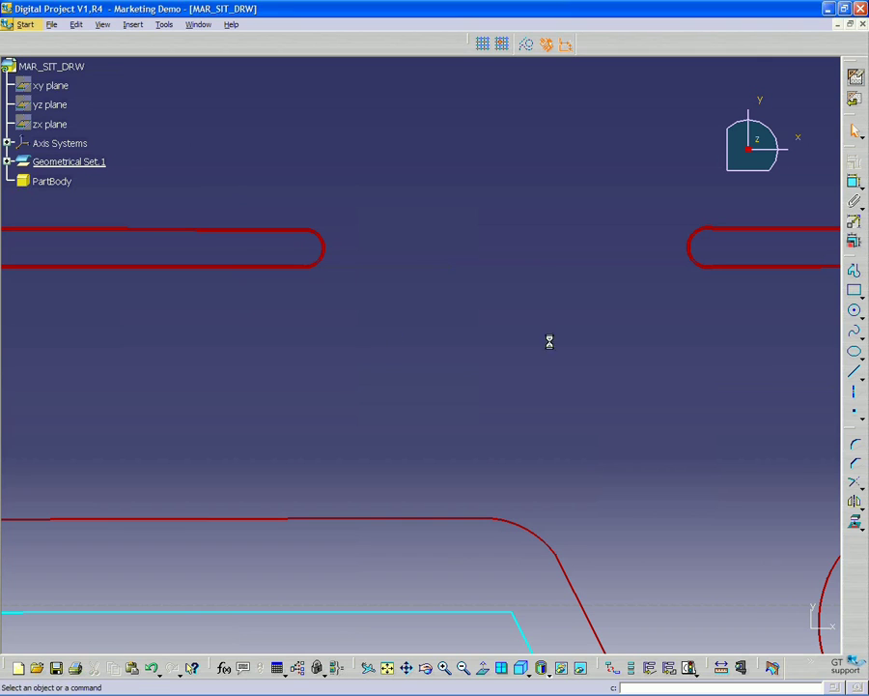
pyautogui.click(854, 488)
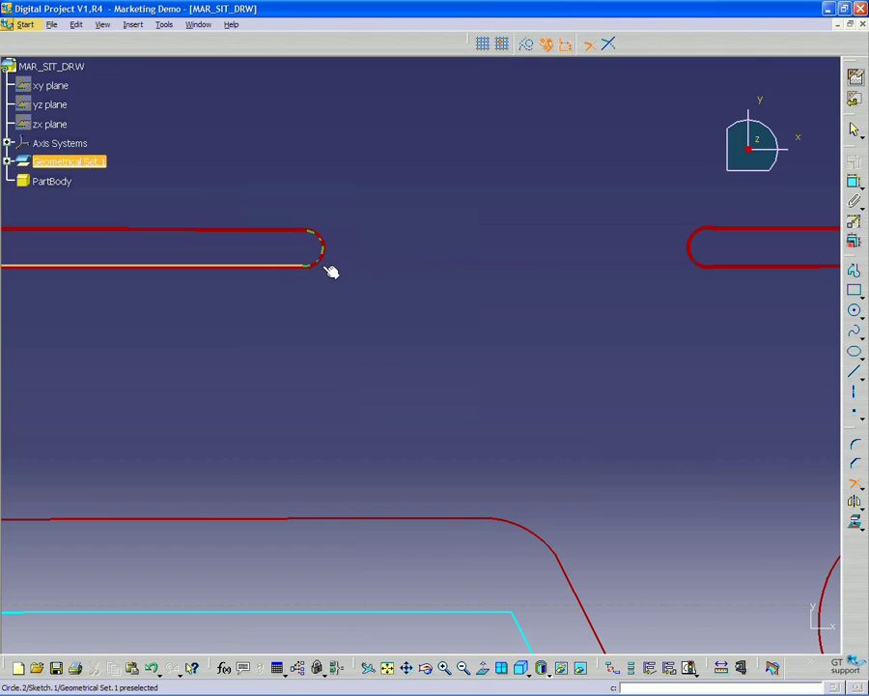
pyautogui.press('Escape')
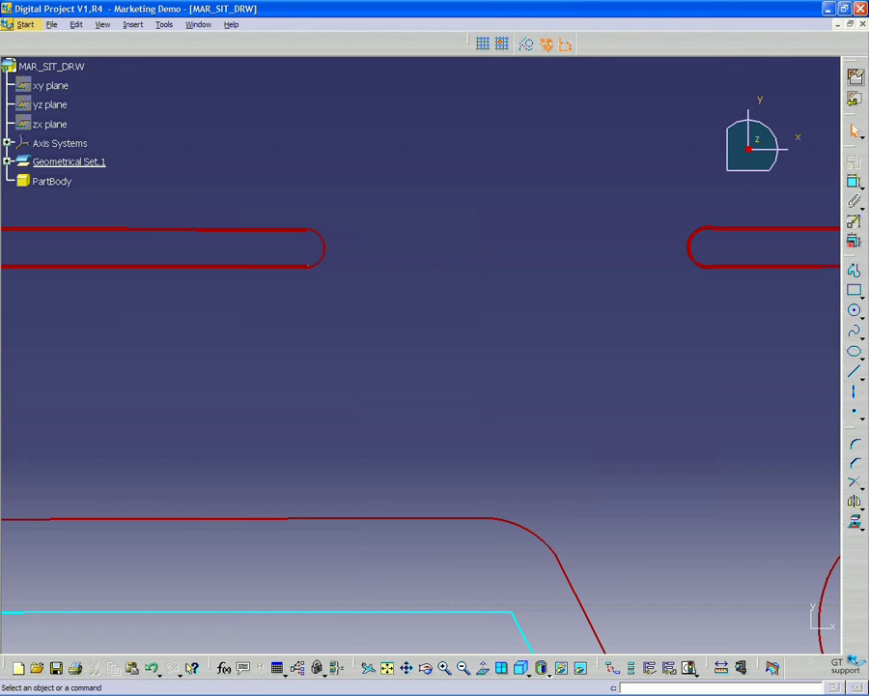
# Step: Delete the inner lower line and short inner arc of the left median strip, and move the end arc's lower endpoint up off the outer line
pyautogui.moveTo(415, 354); pyautogui.dragTo(421, 355, button='middle')
pyautogui.scroll(6, 422, 354)
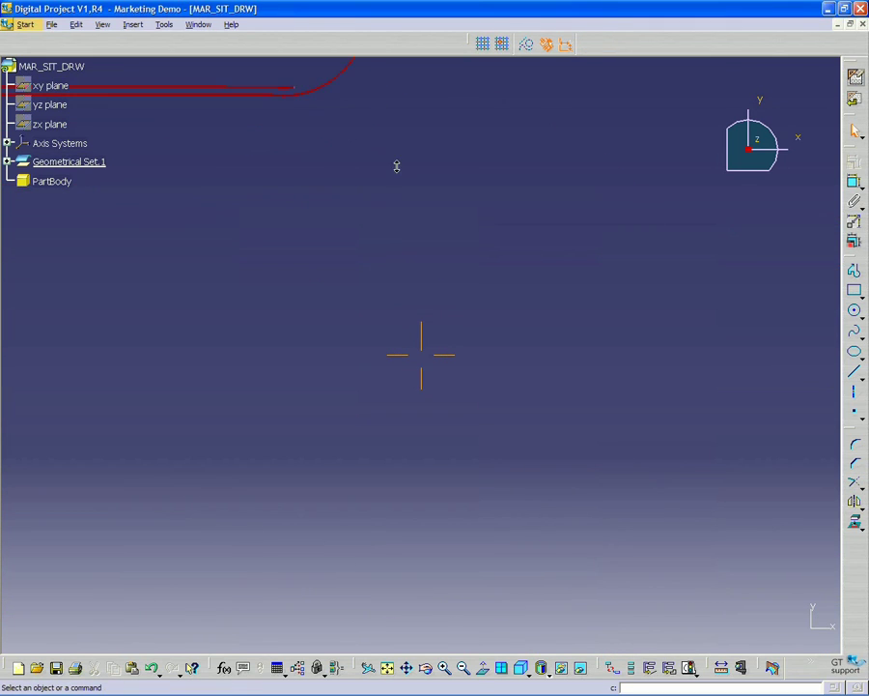
pyautogui.click(306, 241)
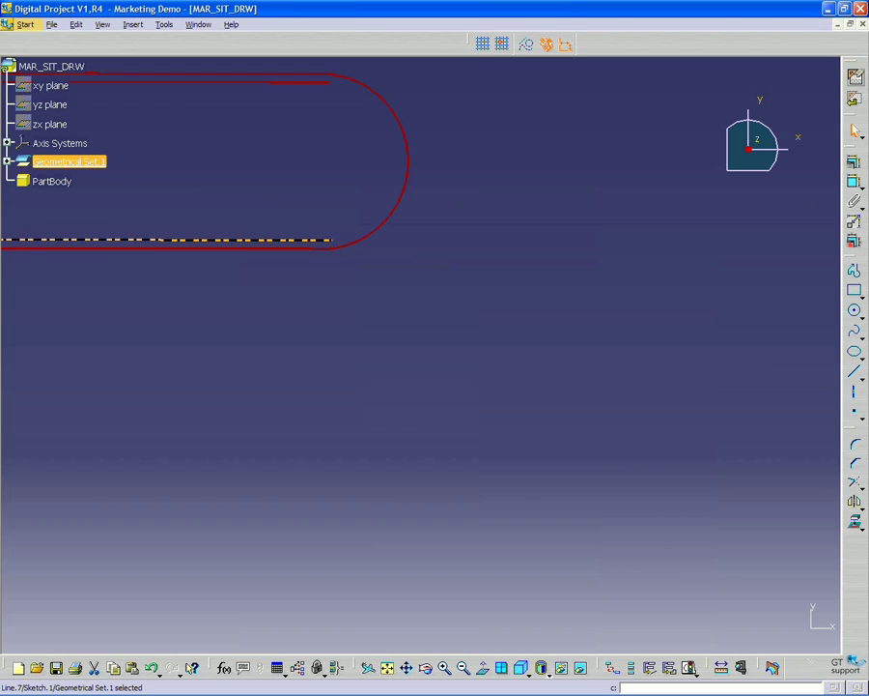
pyautogui.press('Delete')
pyautogui.hotkey('ctrl', 'z')
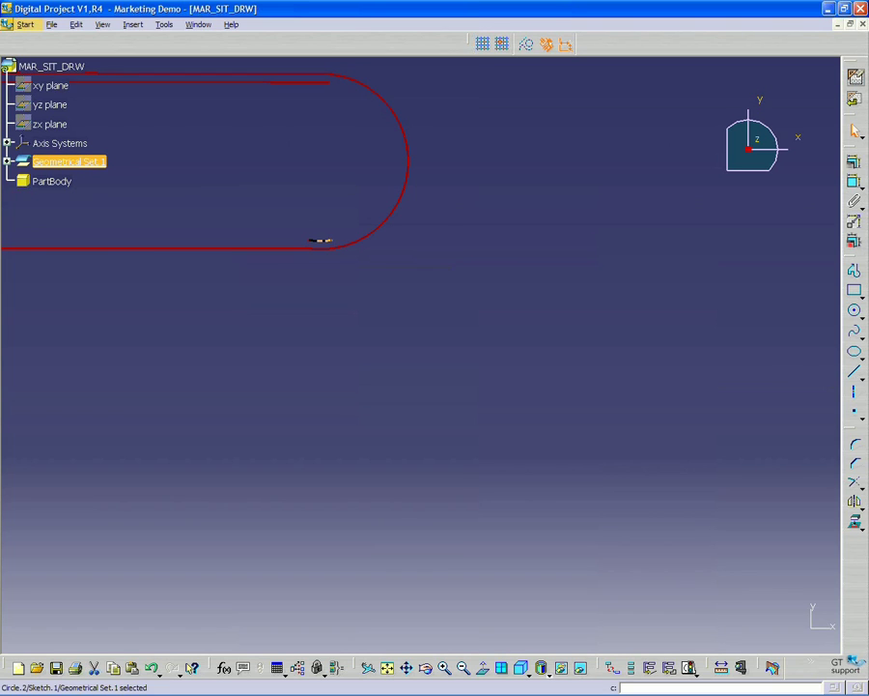
pyautogui.moveTo(315, 251)
pyautogui.mouseDown()
pyautogui.moveTo(350, 302)
pyautogui.moveTo(347, 241)
pyautogui.moveTo(394, 328)
pyautogui.moveTo(408, 300)
pyautogui.moveTo(396, 302)
pyautogui.moveTo(385, 248)
pyautogui.moveTo(359, 215)
pyautogui.moveTo(335, 257)
pyautogui.moveTo(327, 239)
pyautogui.mouseUp()
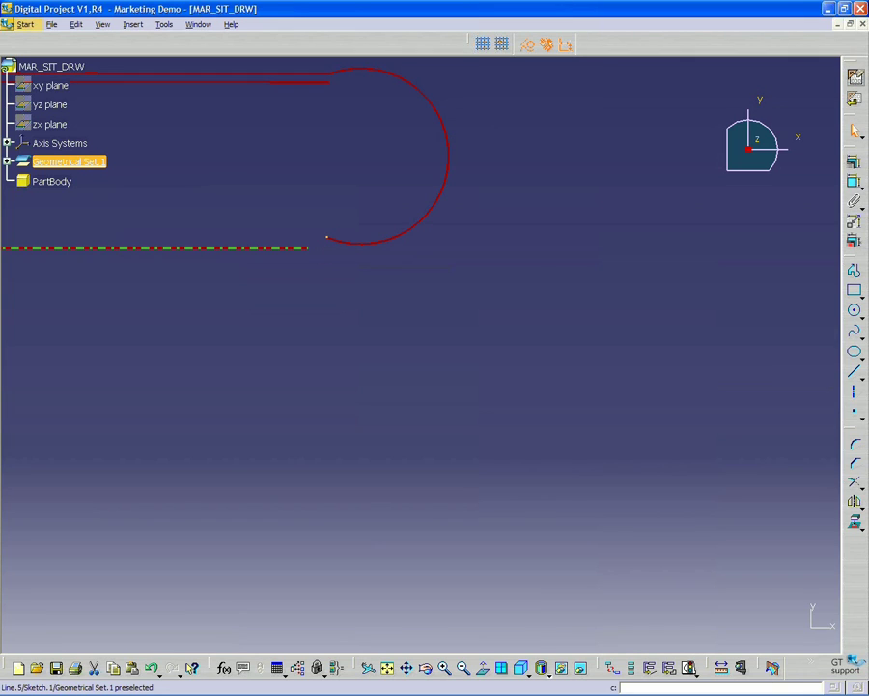
pyautogui.keyDown('ctrl'); pyautogui.click(320, 248); pyautogui.keyUp('ctrl')
pyautogui.click(479, 236)
pyautogui.click(316, 249)
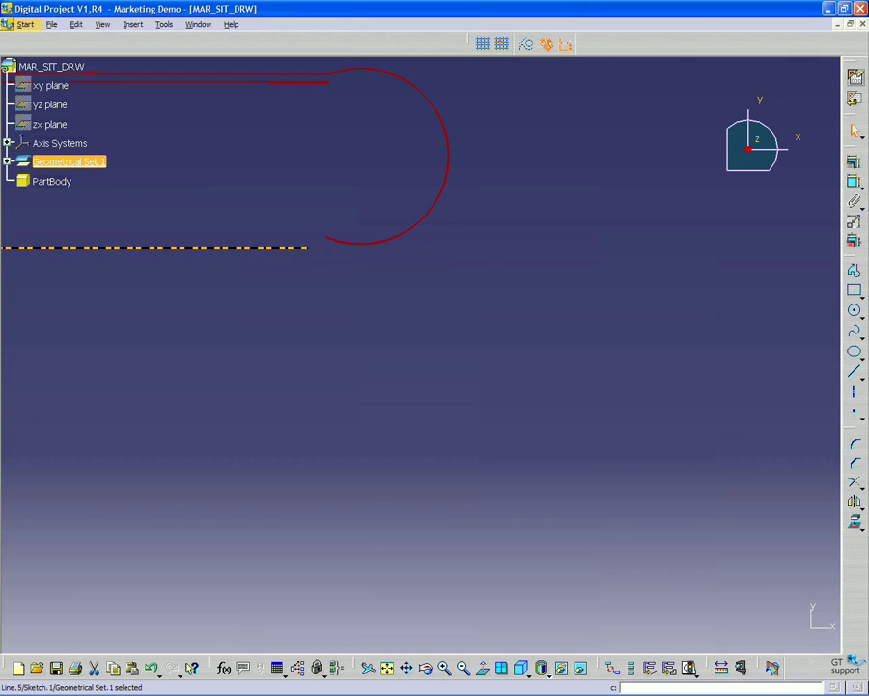
pyautogui.click(329, 237)
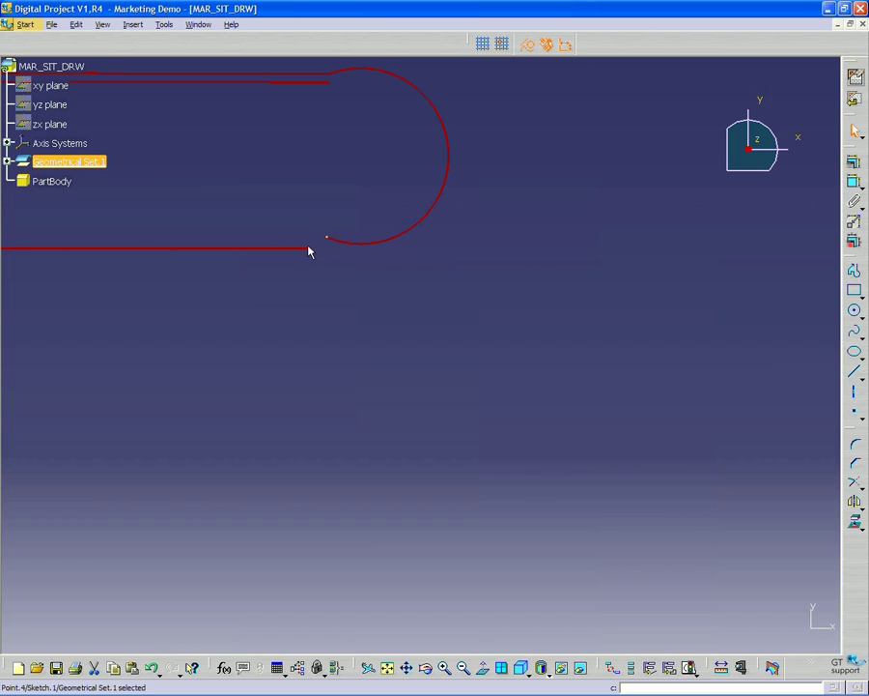
pyautogui.keyDown('ctrl'); pyautogui.click(320, 249); pyautogui.keyUp('ctrl')
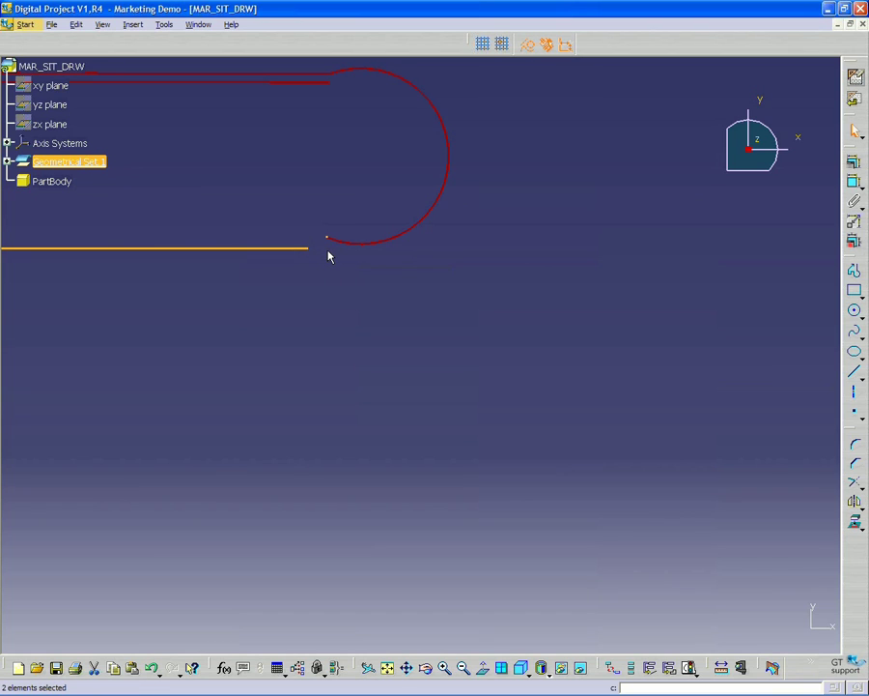
pyautogui.press('Escape')
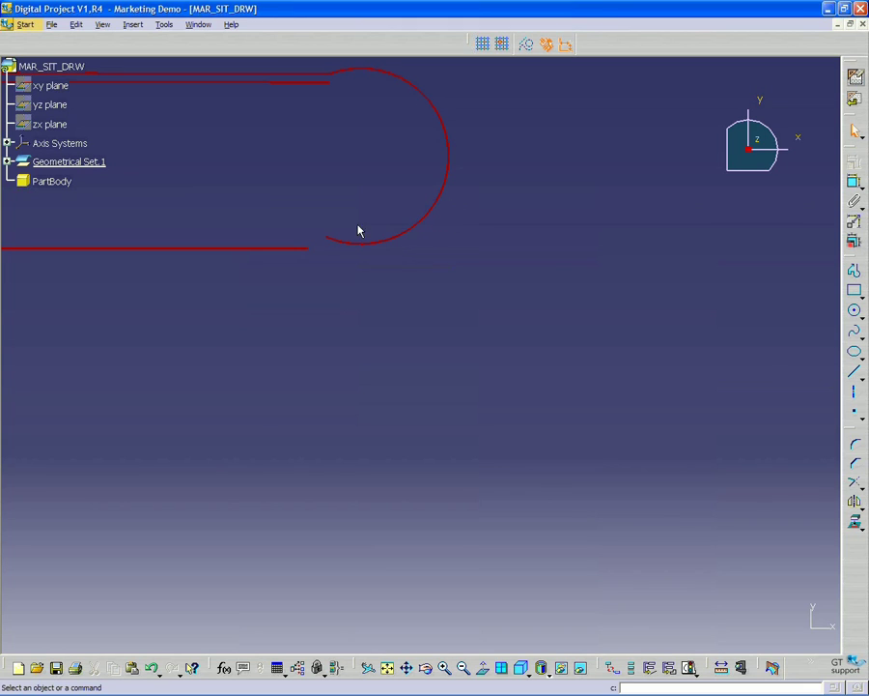
# Step: Move the end arc's lower endpoint down beside the lower line's end, and add a Tangency constraint between the arc and the outer upper line
pyautogui.moveTo(337, 242); pyautogui.dragTo(317, 251)
pyautogui.click(339, 79)
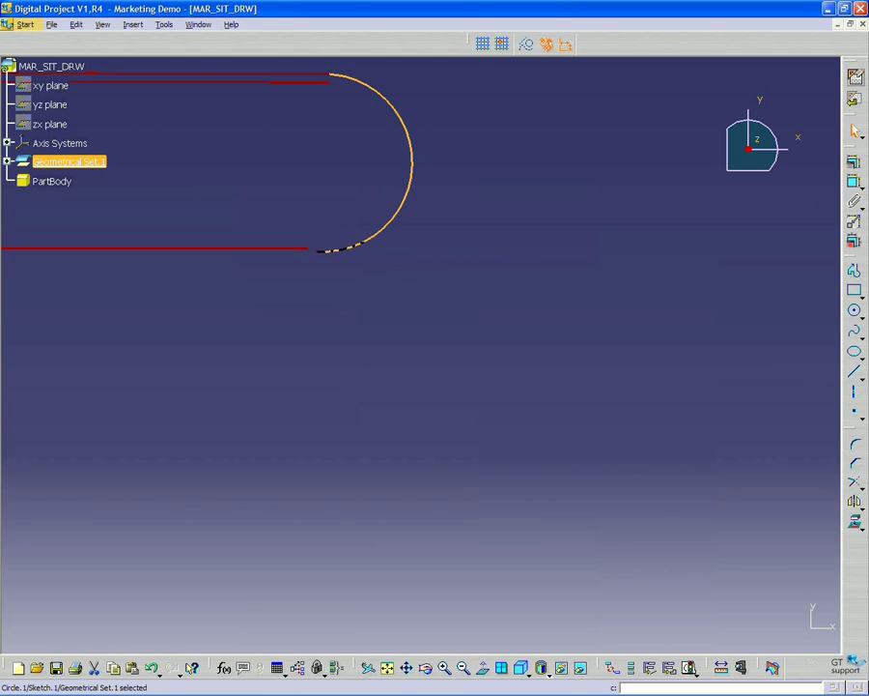
pyautogui.keyDown('ctrl'); pyautogui.click(309, 73); pyautogui.keyUp('ctrl')
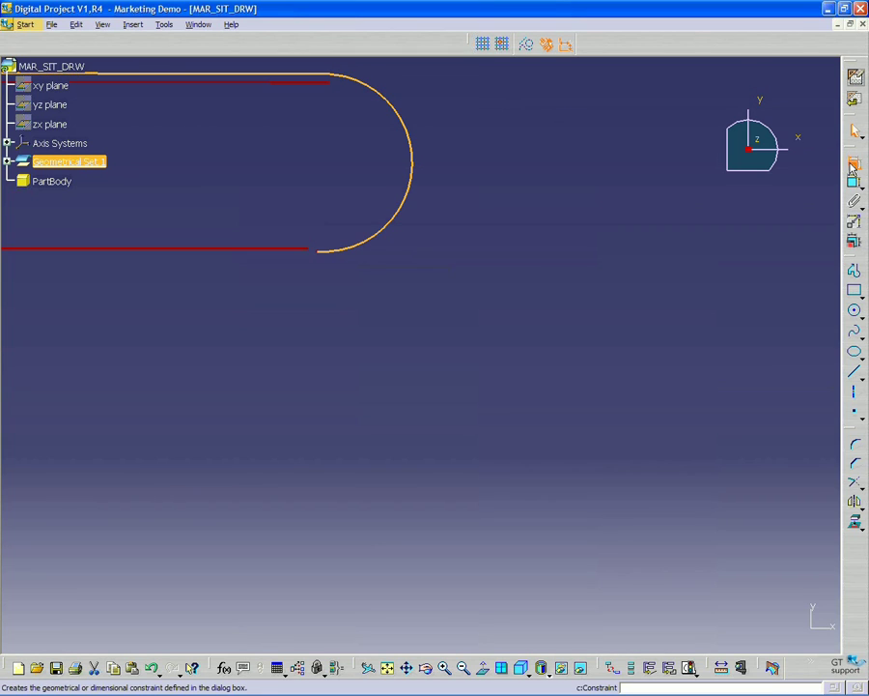
pyautogui.click(854, 221)
pyautogui.click(771, 378)
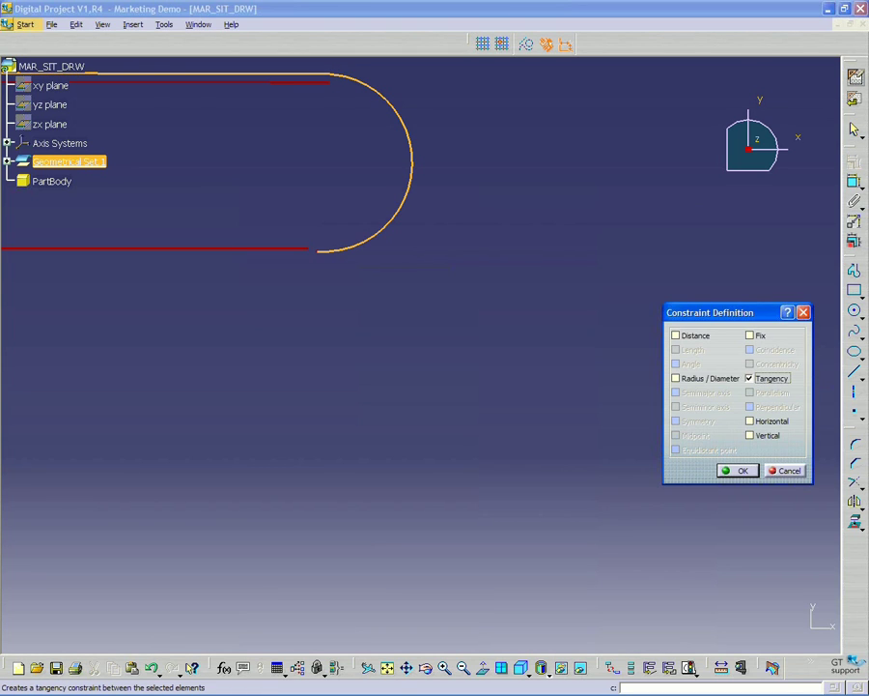
pyautogui.click(739, 470)
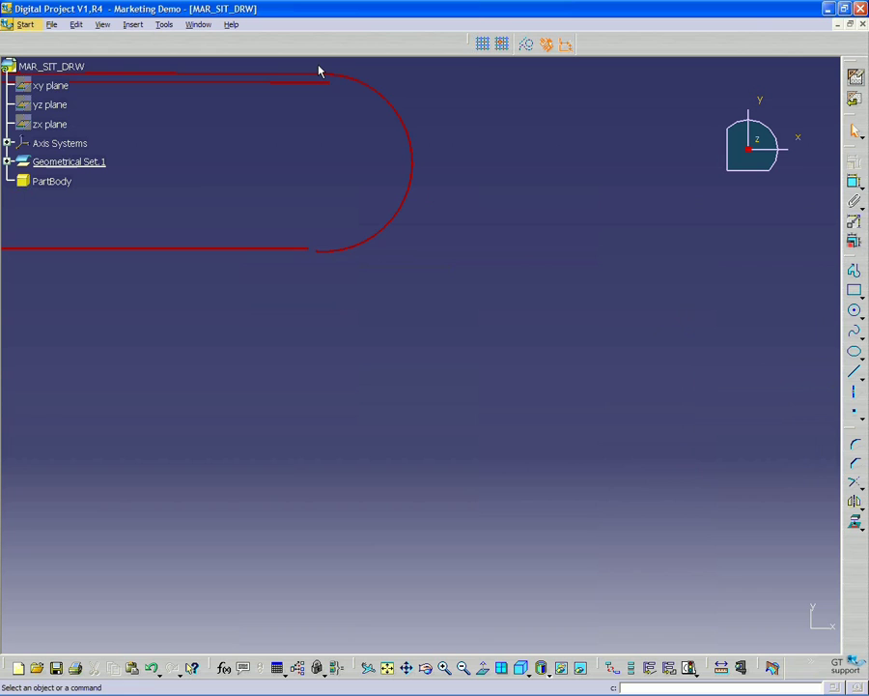
# Step: Exit the sketch and expand Geometrical Set.1 in the specification tree
pyautogui.moveTo(550, 271); pyautogui.dragTo(435, 415, button='middle')
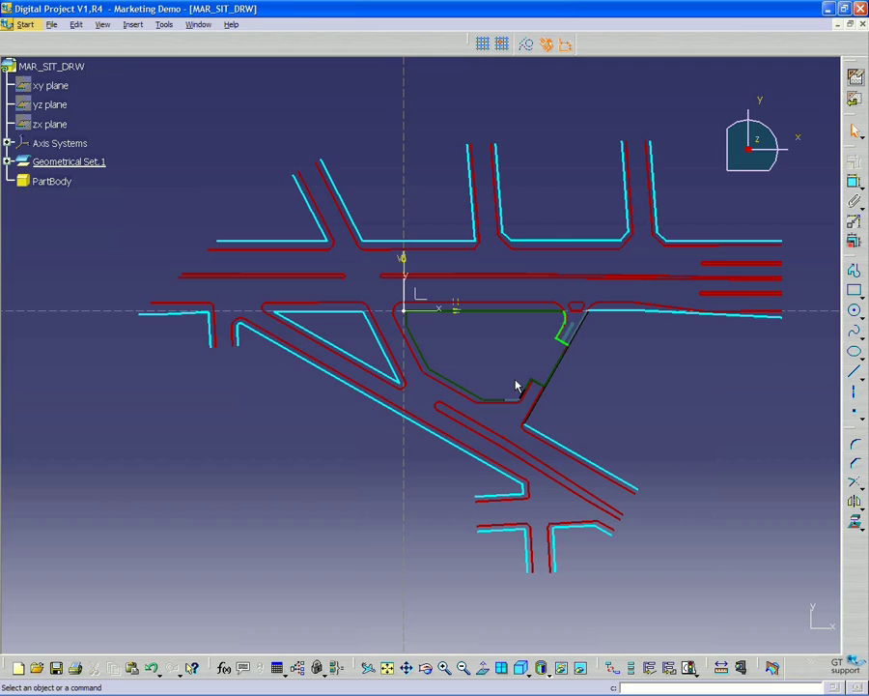
pyautogui.click(858, 100)
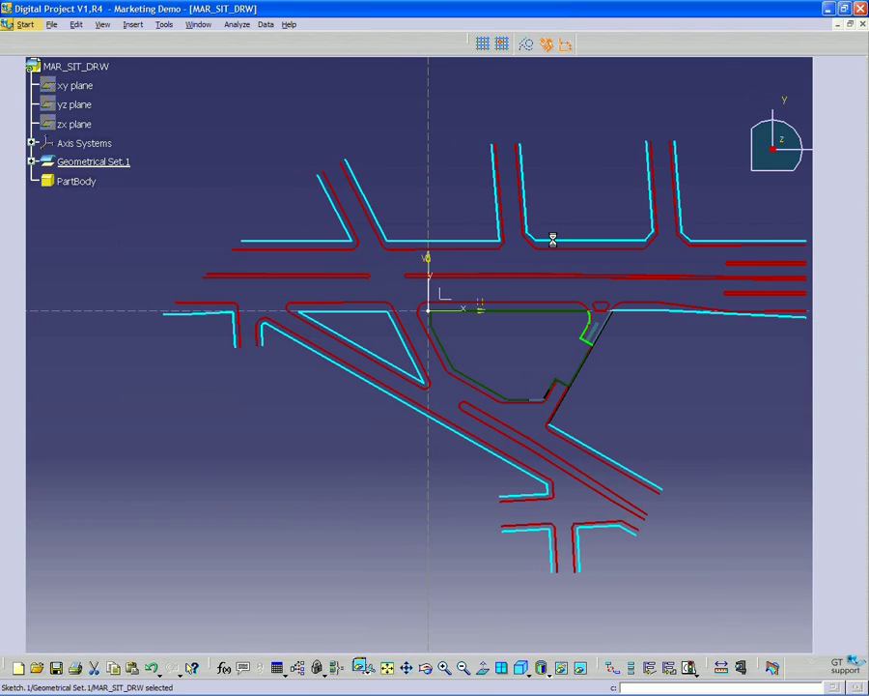
pyautogui.click(32, 161)
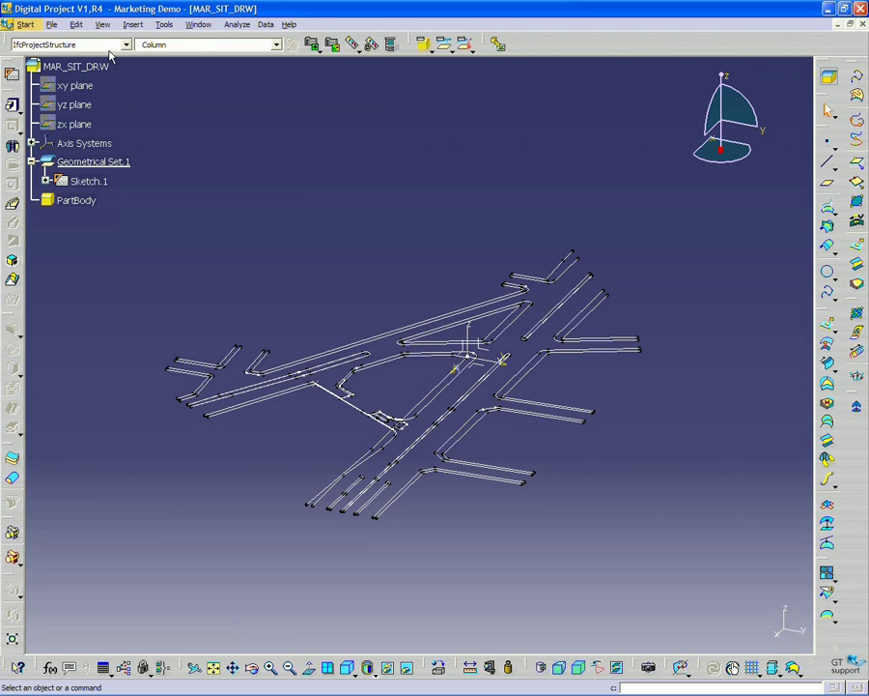
# Step: Save the part on the Desktop as MAR_SIT_DRW.CATPart and minimize the MAR_SIT_DRW.dxf drawing window
pyautogui.click(51, 24)
pyautogui.press('Escape')
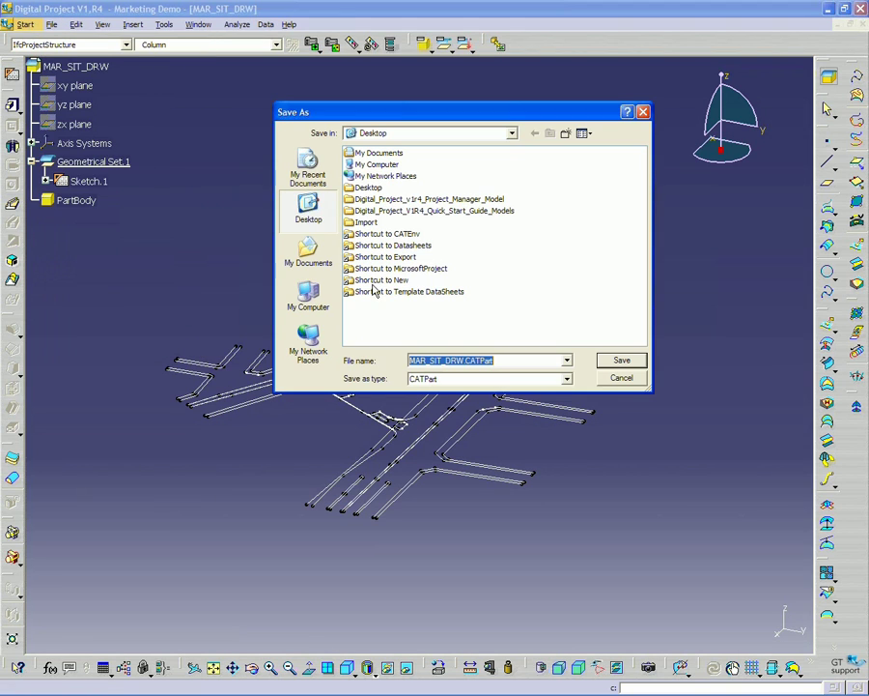
pyautogui.click(622, 360)
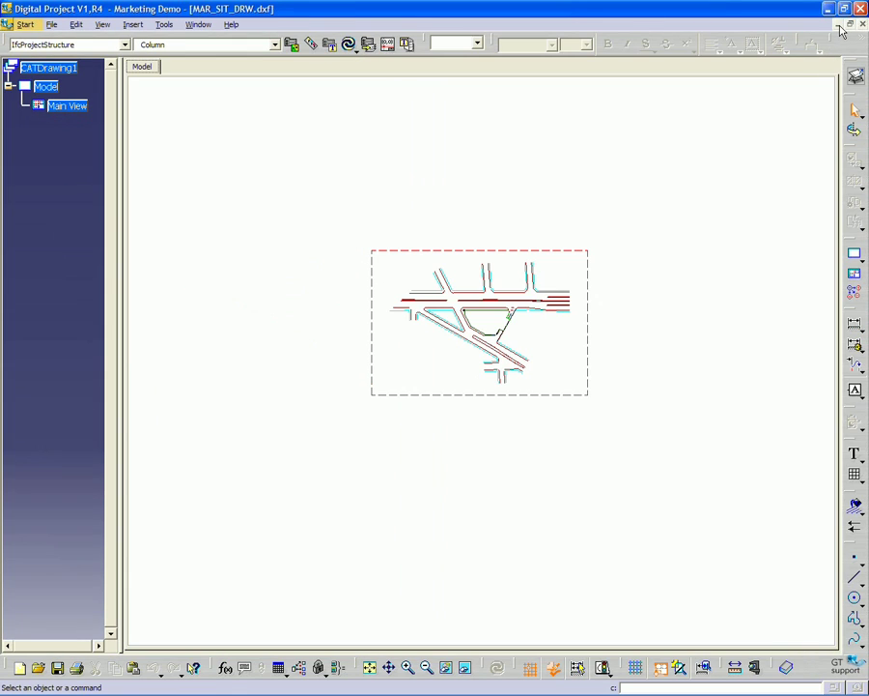
pyautogui.click(837, 24)
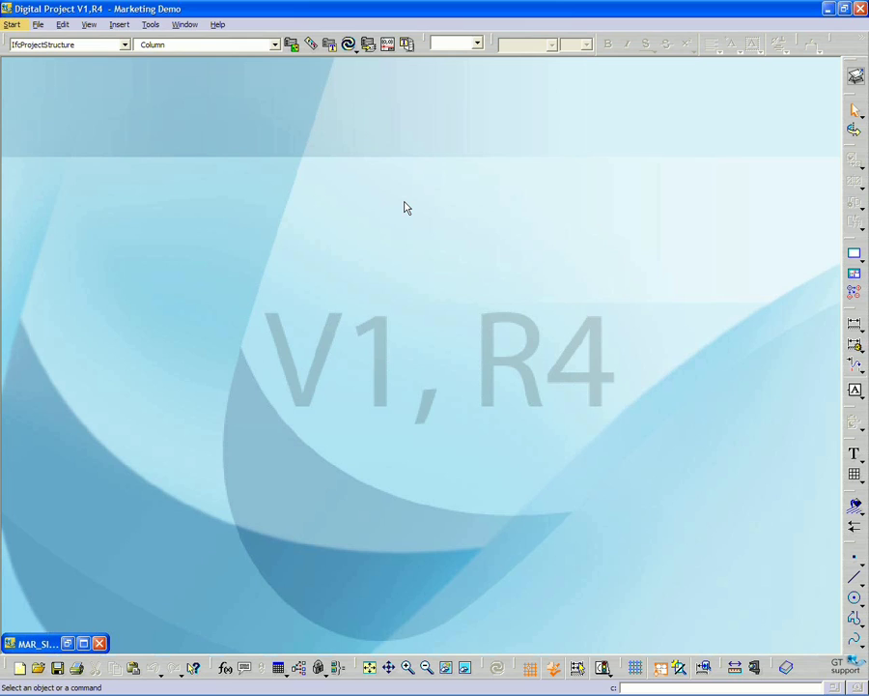
# Step: Open the file ENV_WHOLE.igs from the Import folder on the Desktop
pyautogui.click(37, 25)
pyautogui.click(60, 74)
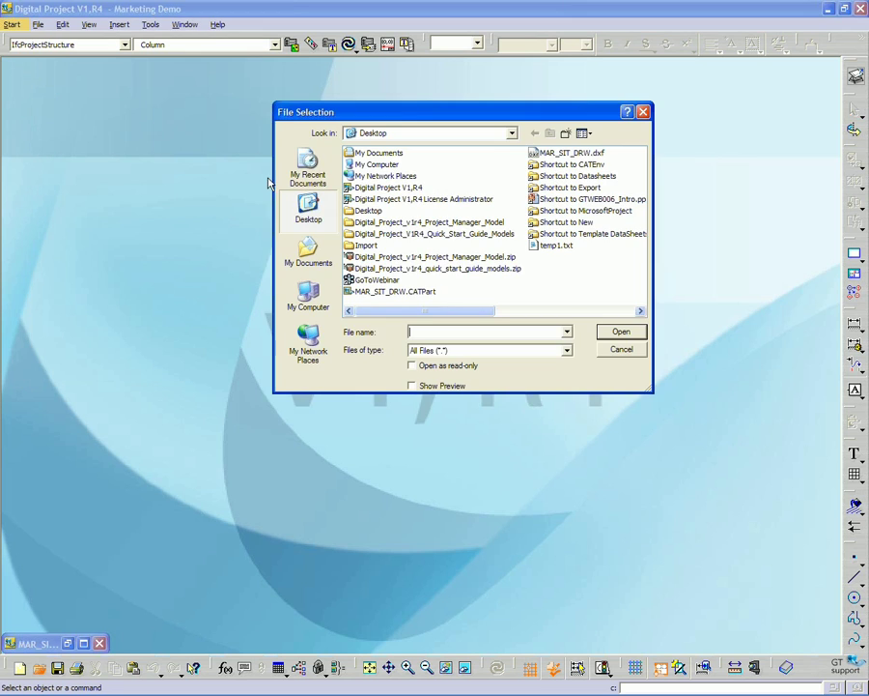
pyautogui.moveTo(416, 114); pyautogui.dragTo(394, 122)
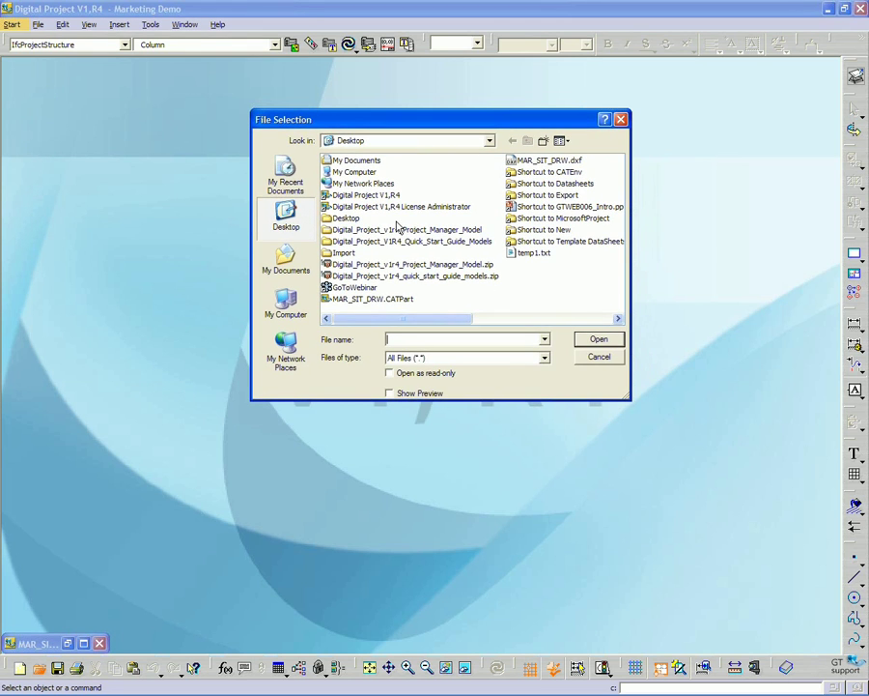
pyautogui.doubleClick(345, 253)
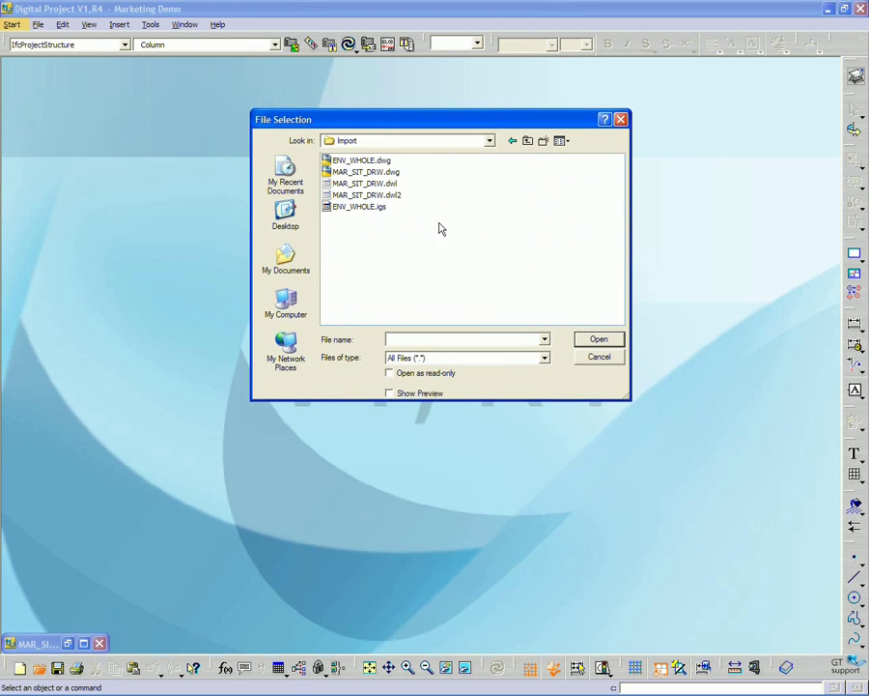
pyautogui.click(381, 206)
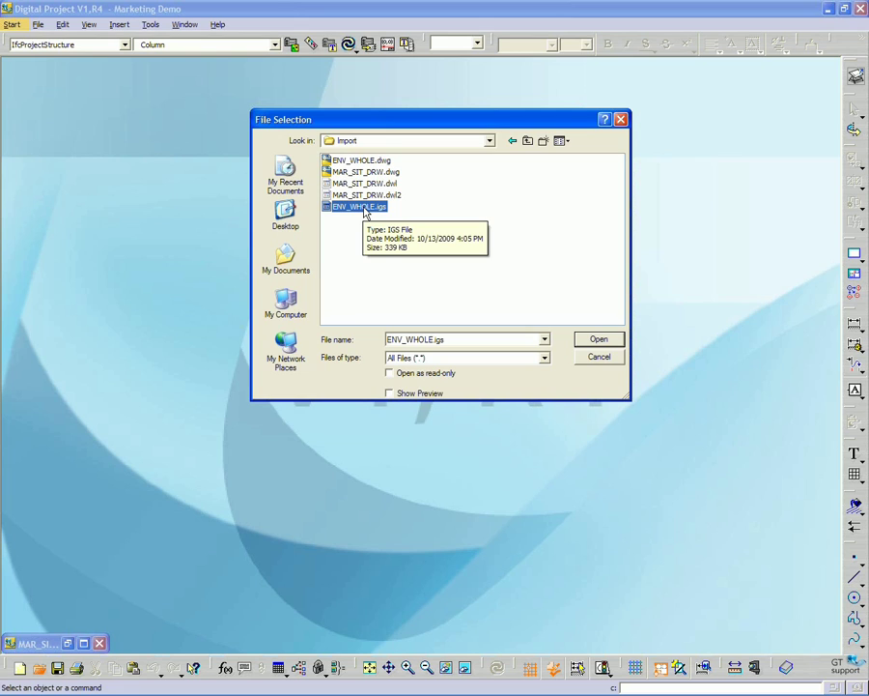
pyautogui.click(591, 340)
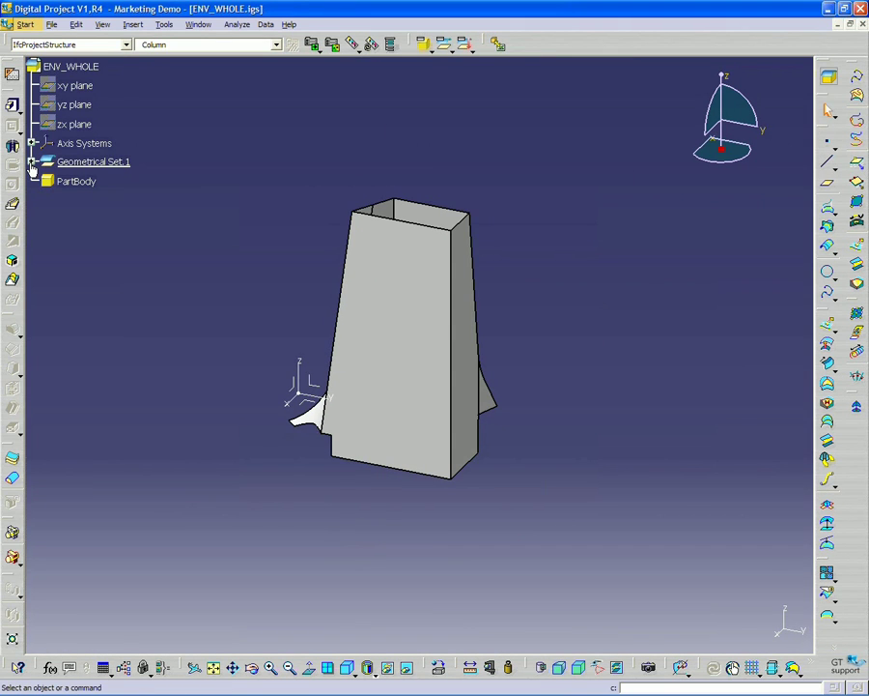
# Step: Examine the imported tower from its flared side and look through the surfaces listed under Geometrical Set.1
pyautogui.moveTo(573, 427); pyautogui.dragTo(285, 391, button='middle')
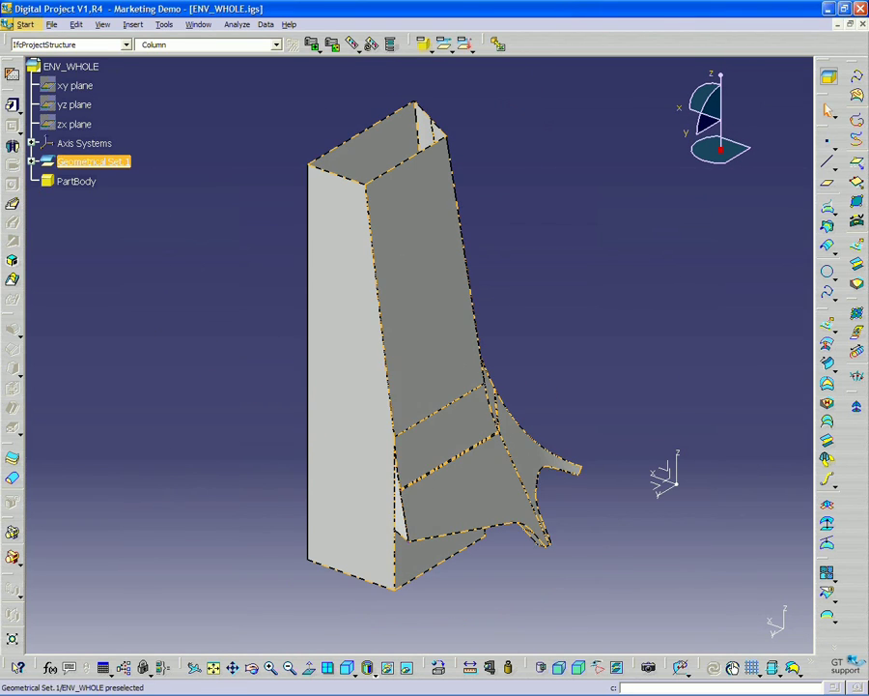
pyautogui.click(34, 161)
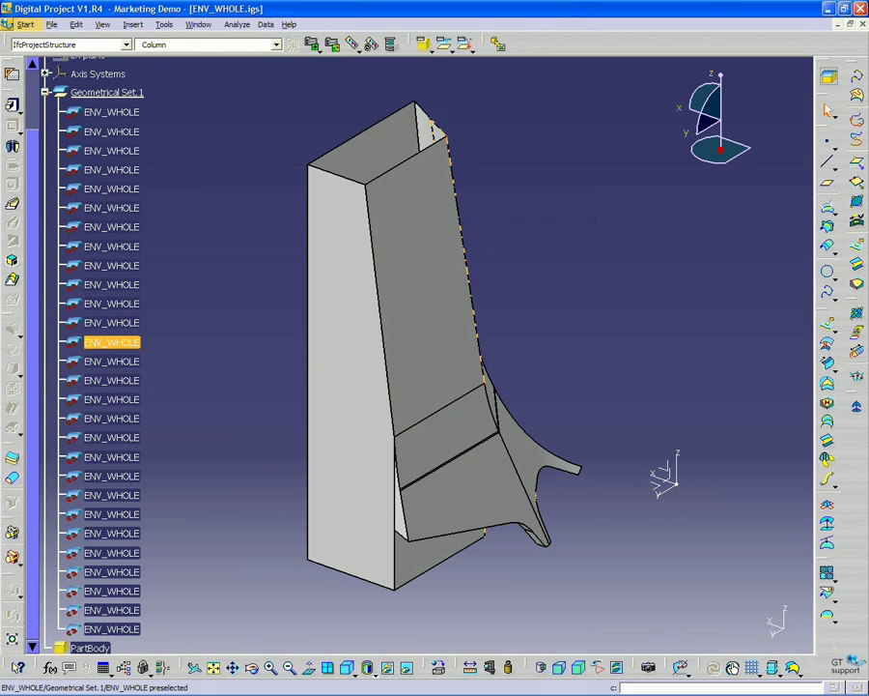
pyautogui.scroll(-3, 126, 536)
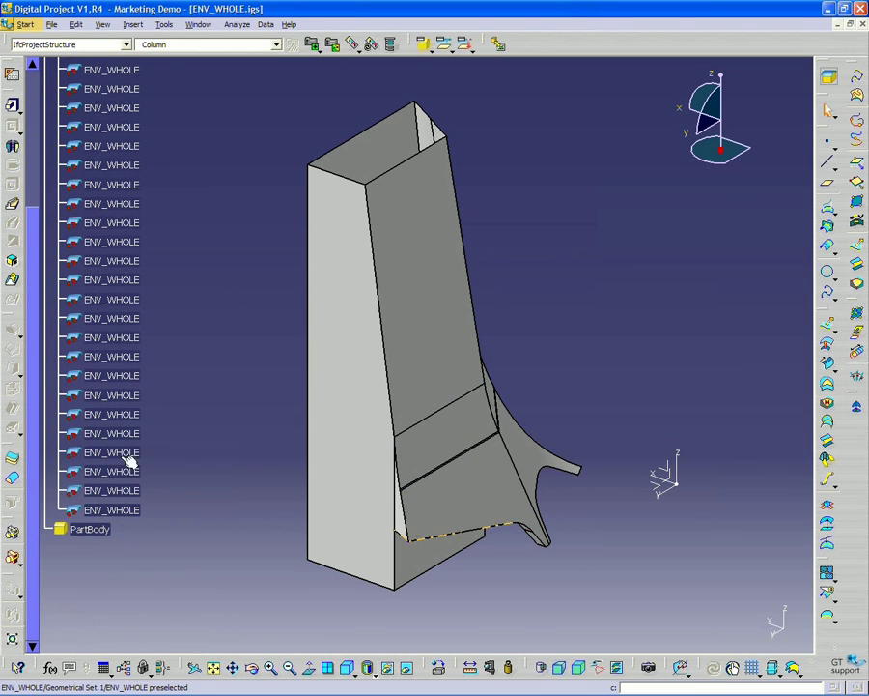
pyautogui.scroll(5, 169, 491)
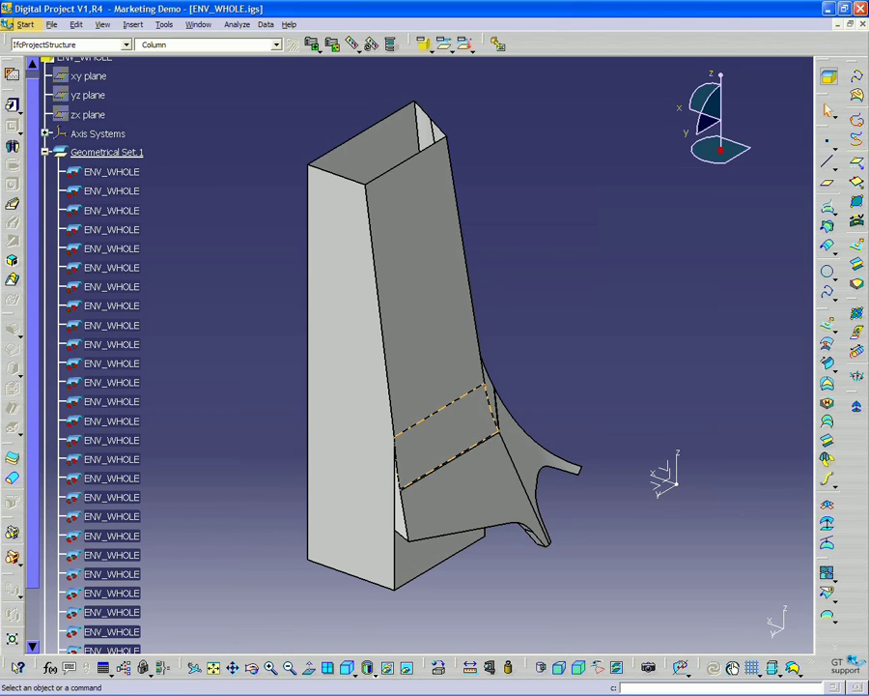
# Step: Select the first ENV_WHOLE surface in the tree to identify its face on the tower, and clear the selection
pyautogui.click(143, 174)
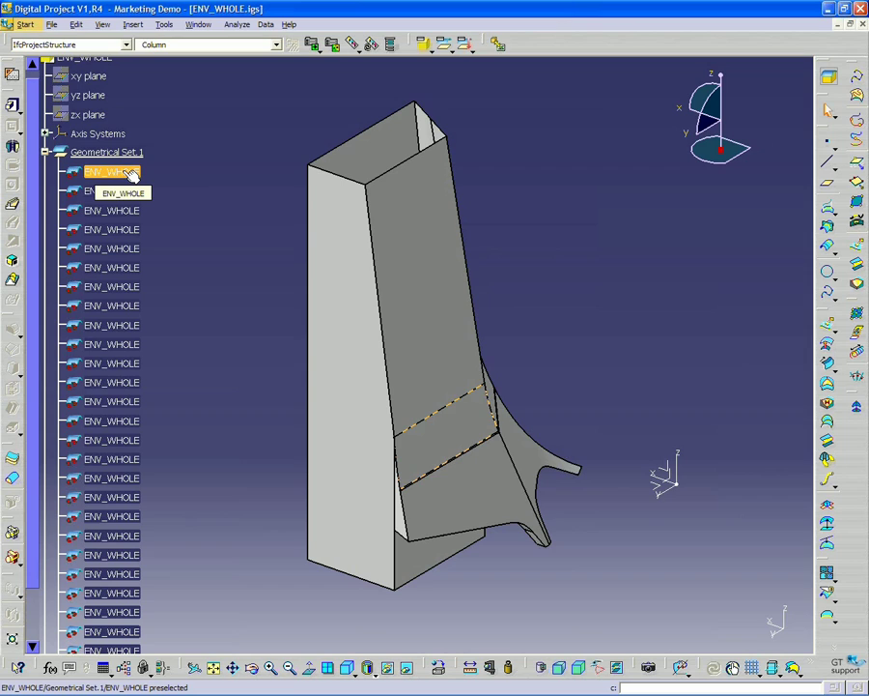
pyautogui.click(131, 173)
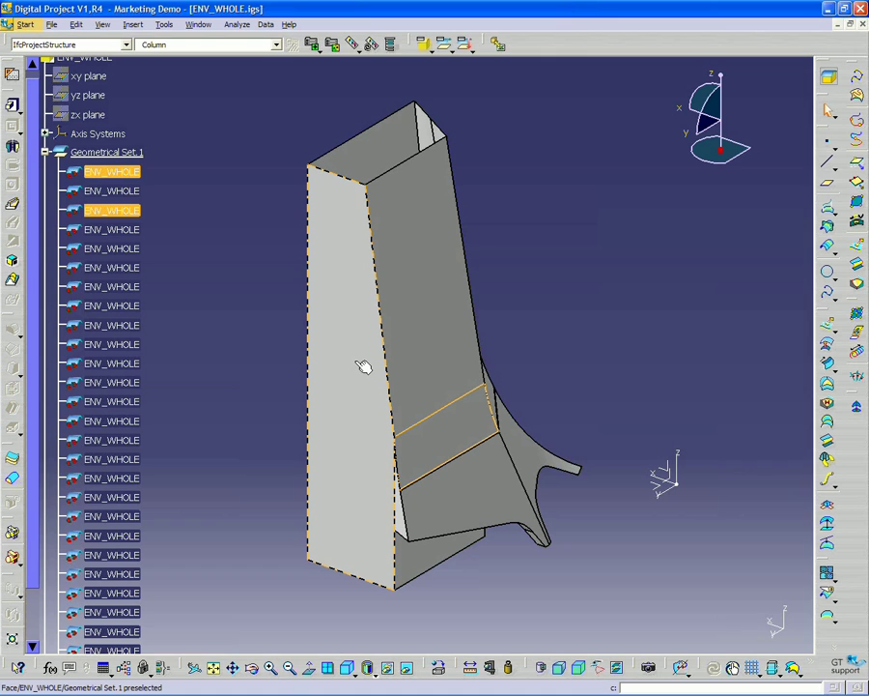
pyautogui.moveTo(599, 487)
pyautogui.mouseDown(button='middle')
pyautogui.moveTo(613, 477)
pyautogui.moveTo(609, 482)
pyautogui.mouseUp(button='middle')
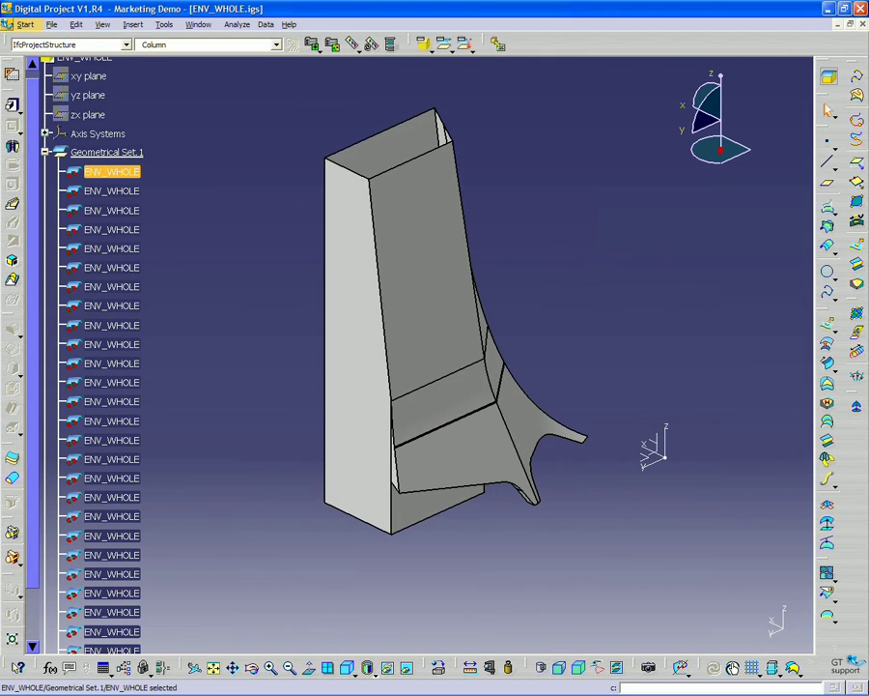
pyautogui.click(609, 483)
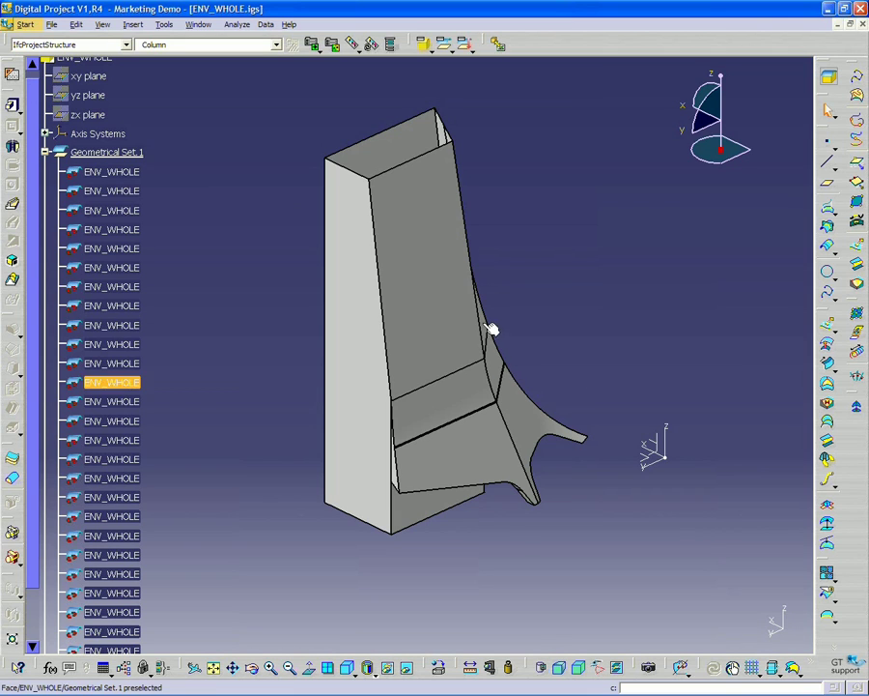
# Step: Switch to Firefox and view the open Translators page, the Digital Project documentation and the gtwiki main page
pyautogui.moveTo(439, 692)
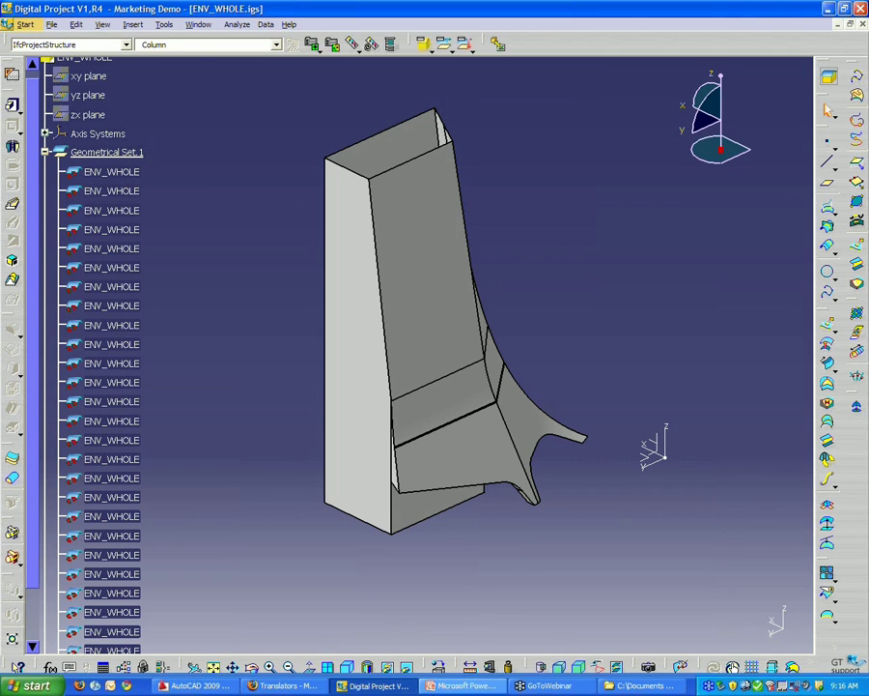
pyautogui.click(262, 688)
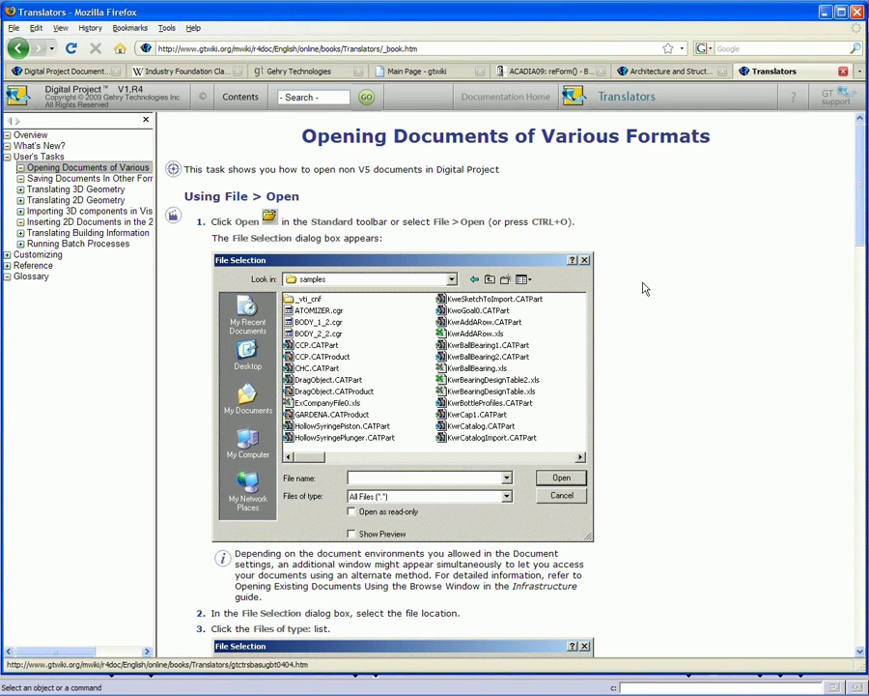
pyautogui.click(74, 71)
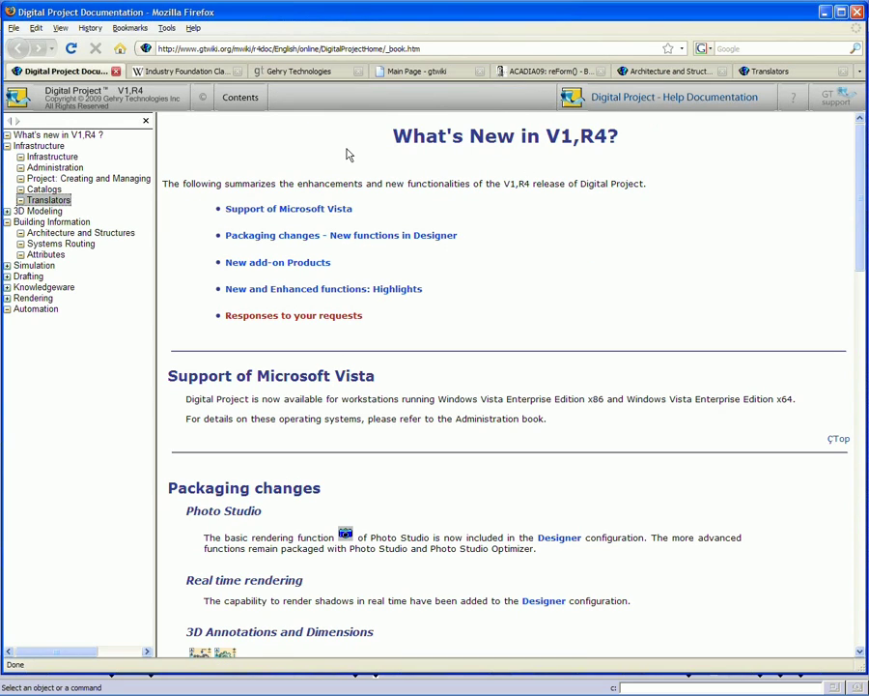
pyautogui.click(418, 72)
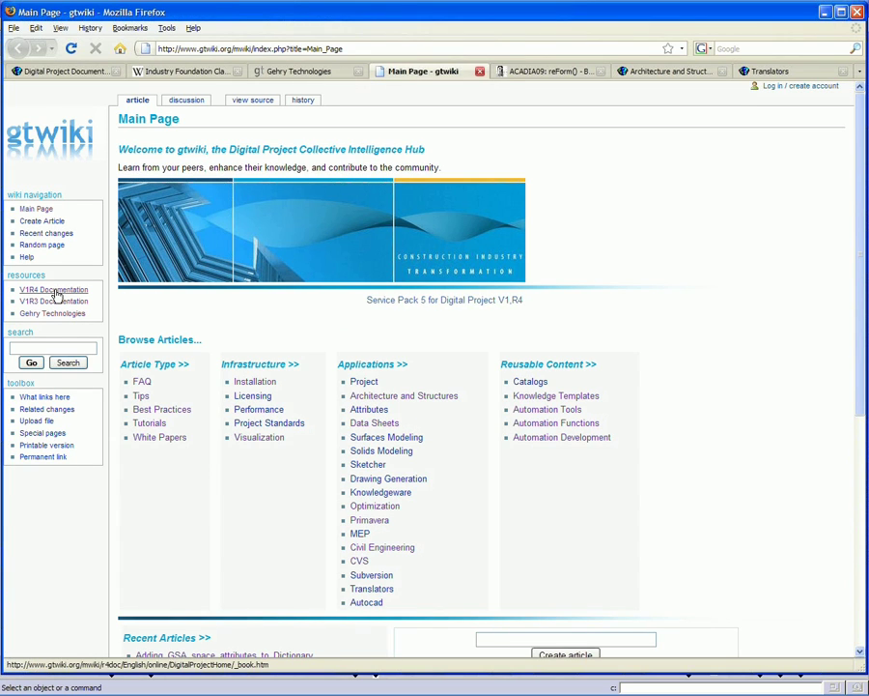
# Step: Review the Translators documentation page on opening documents of various formats, reading through its list of possible document types
pyautogui.click(77, 71)
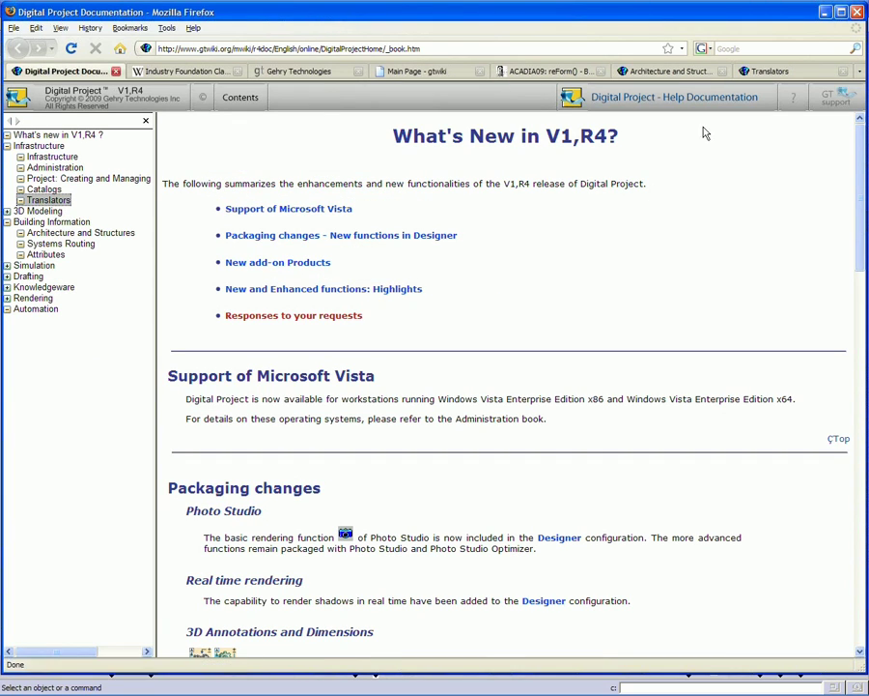
pyautogui.click(816, 71)
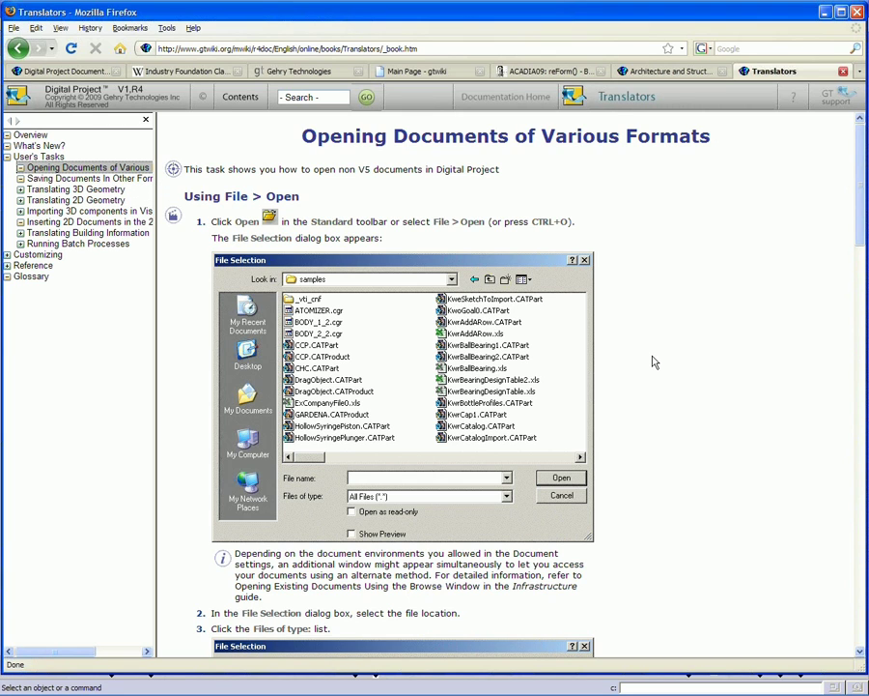
pyautogui.scroll(-10, 653, 367)
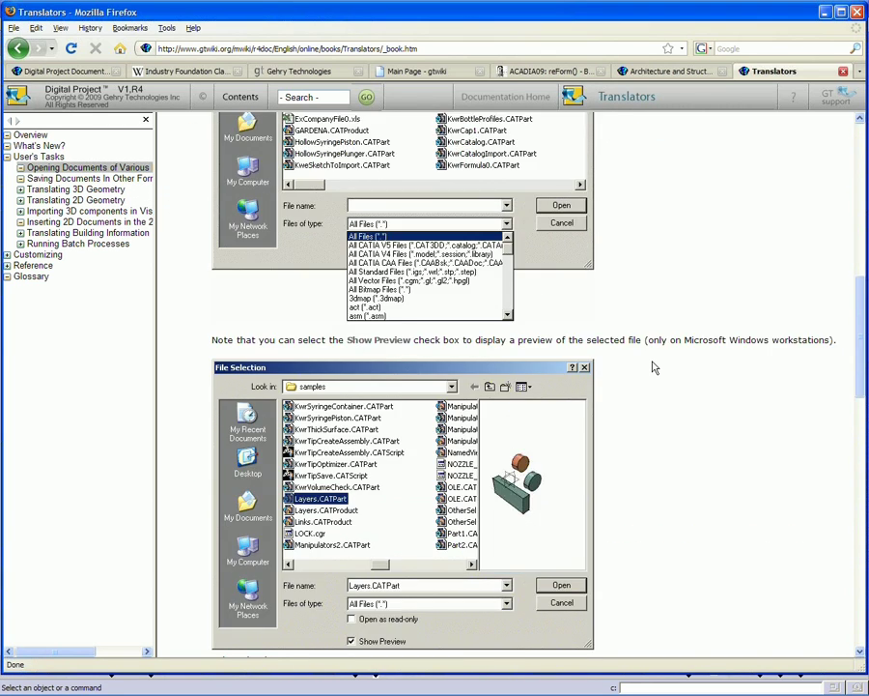
pyautogui.scroll(-2, 653, 368)
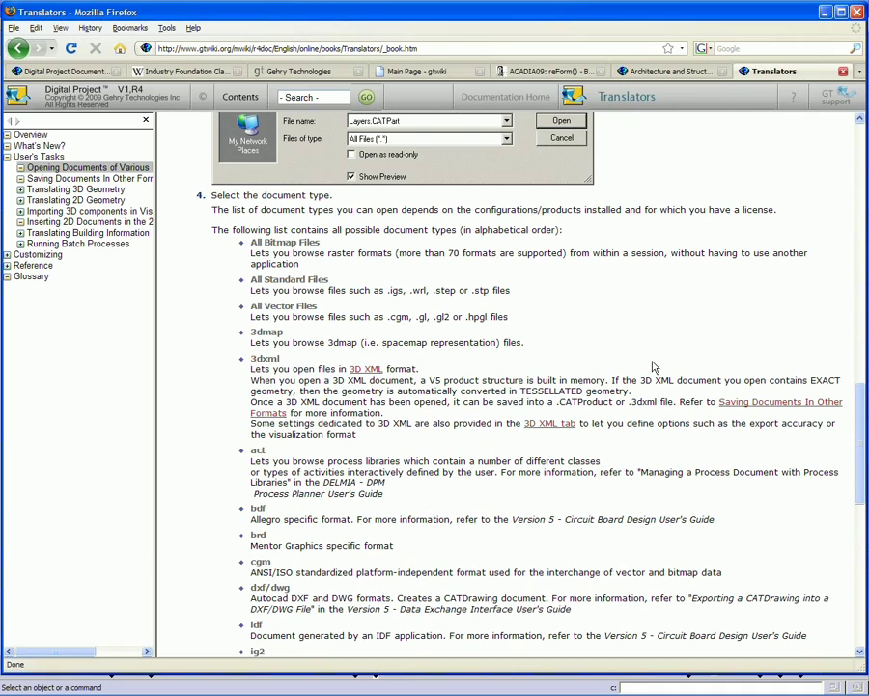
pyautogui.scroll(-1, 466, 343)
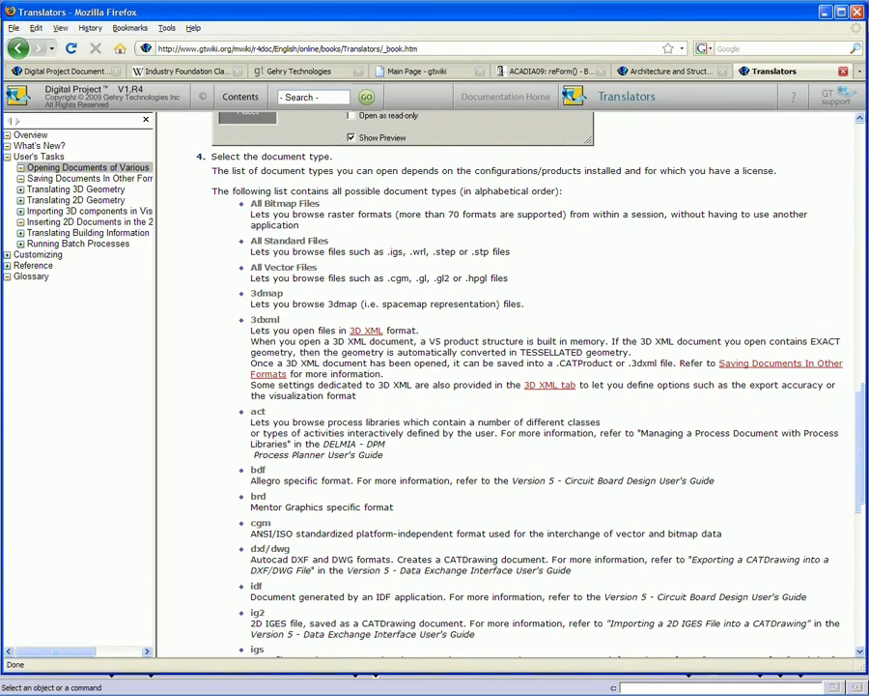
pyautogui.scroll(-2, 466, 343)
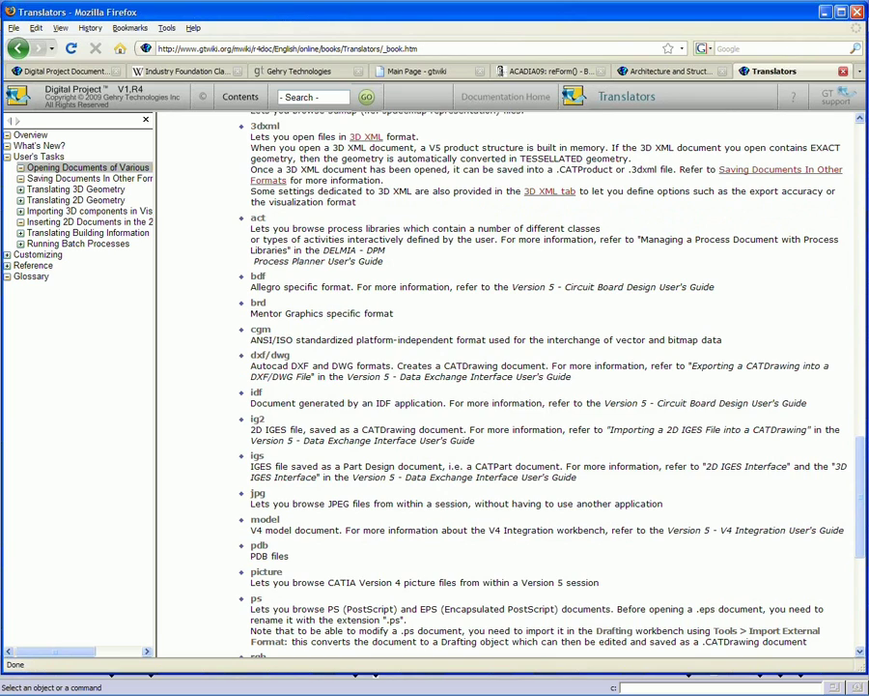
pyautogui.scroll(-4, 576, 421)
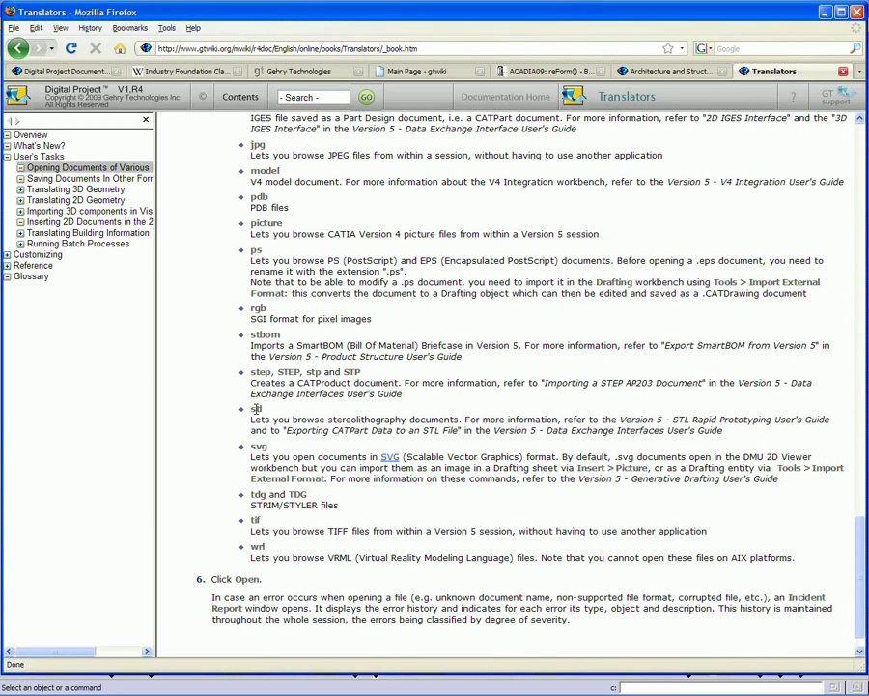
pyautogui.scroll(1, 551, 415)
pyautogui.scroll(12, 537, 436)
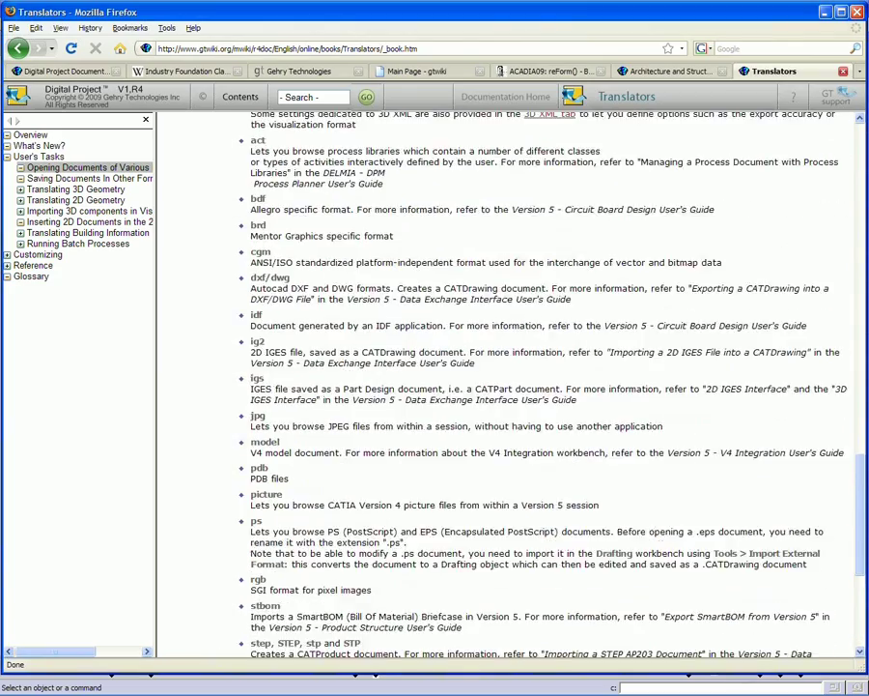
pyautogui.scroll(1, 561, 290)
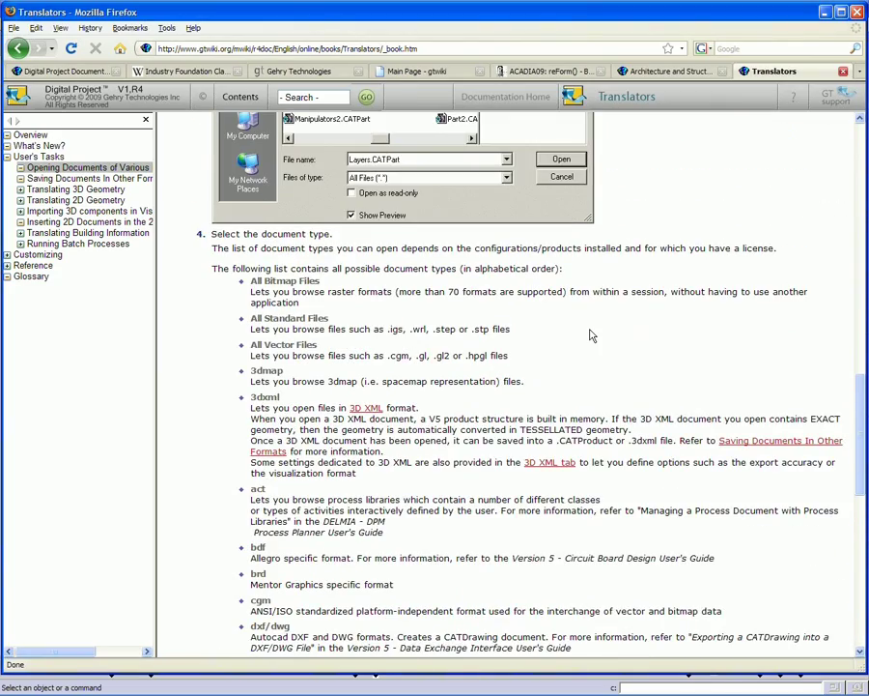
pyautogui.scroll(6, 592, 335)
pyautogui.scroll(16, 609, 335)
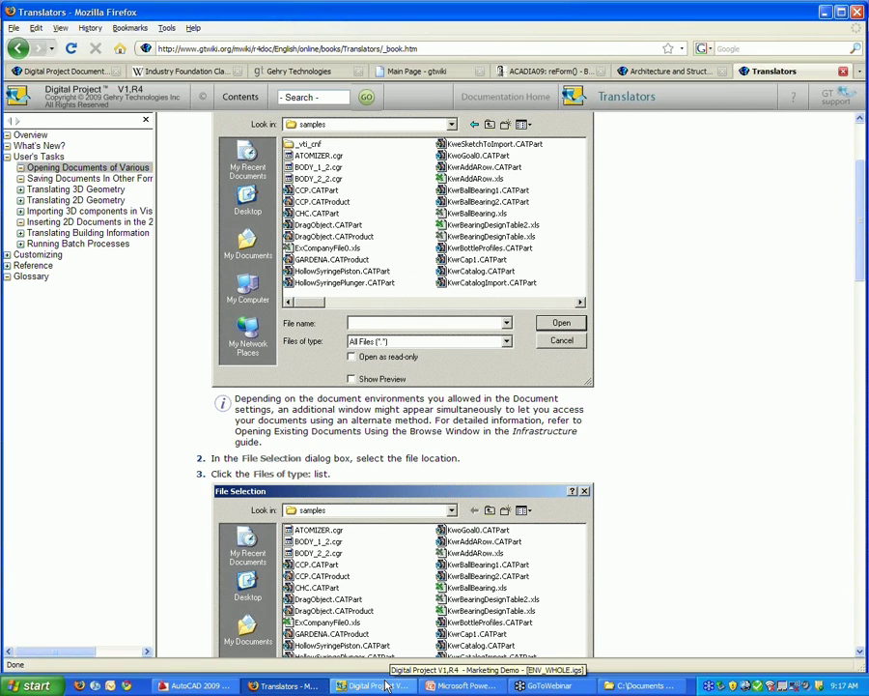
# Step: Switch to Digital Project, close the ENV_WHOLE.igs document and minimize the MAR_SIT_DRW.dxf drawing
pyautogui.click(382, 686)
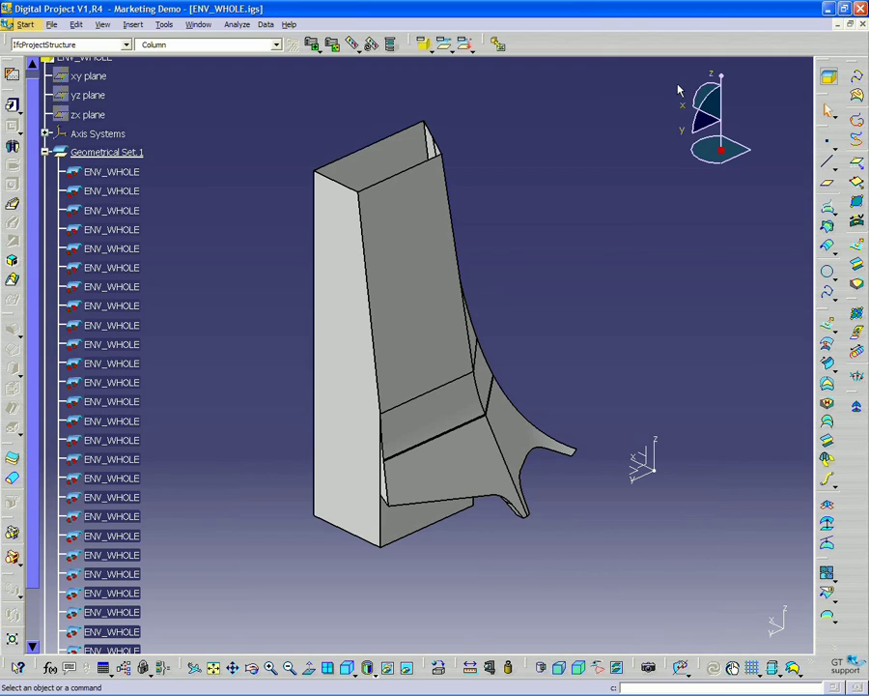
pyautogui.click(862, 24)
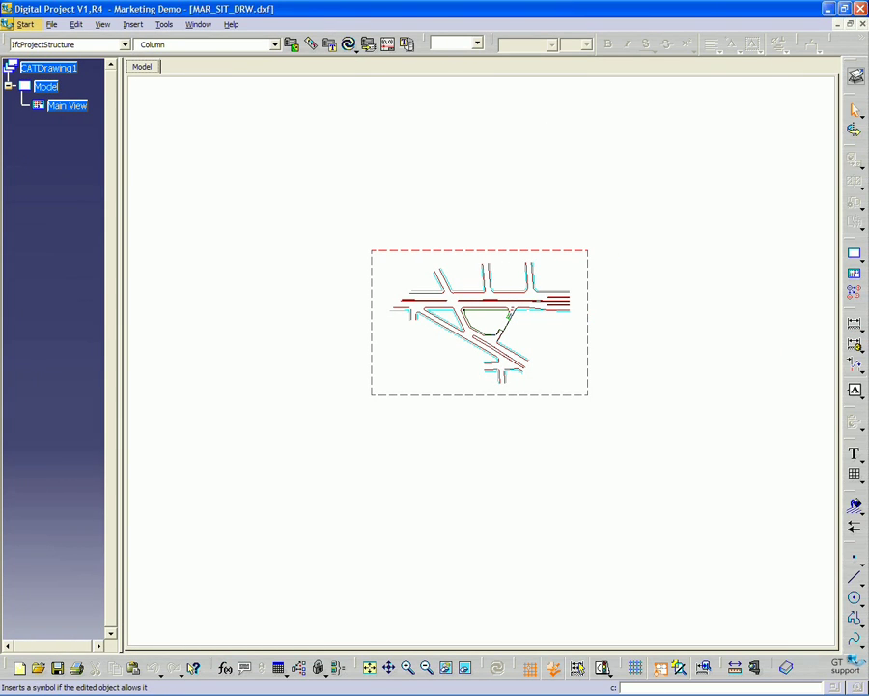
pyautogui.click(836, 24)
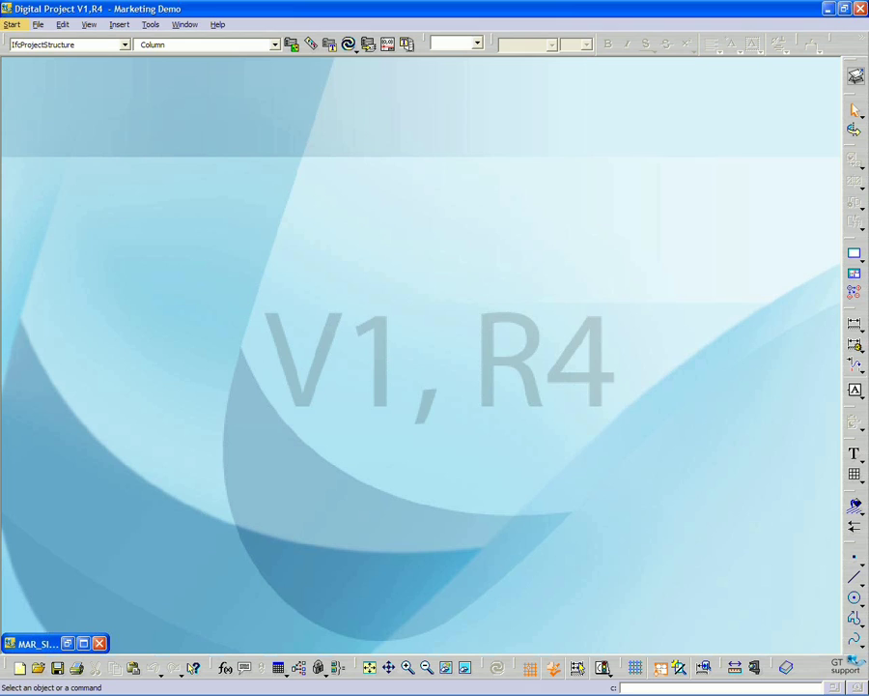
# Step: Open MAR_B01_HL1_L02_STR_COL.CATPart from the B01\HL1\L02 subfolder of Digital_Project_v1r4_Project_Manager_Model on the Desktop
pyautogui.hotkey('ctrl', 'o')
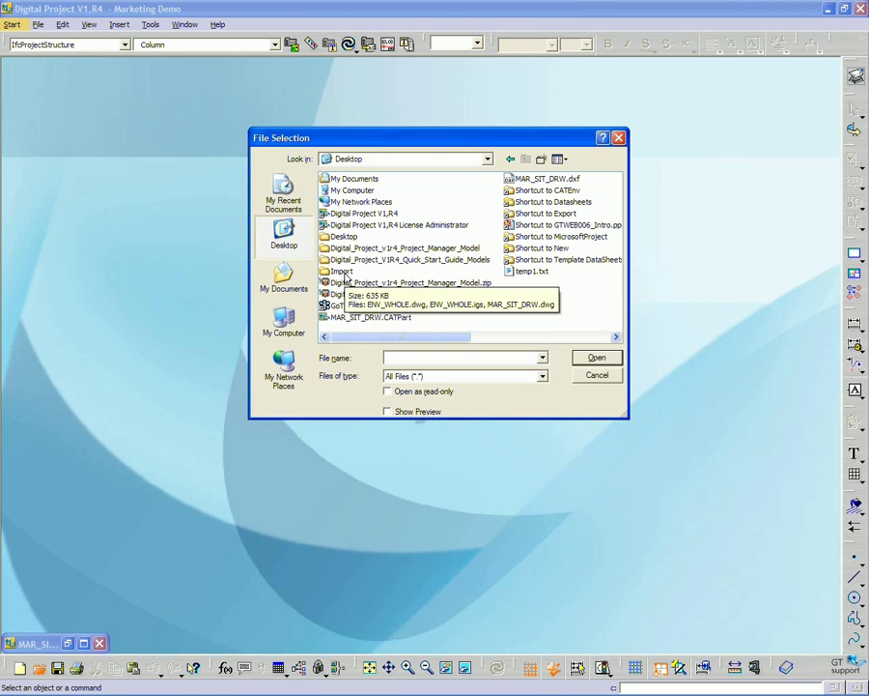
pyautogui.doubleClick(344, 274)
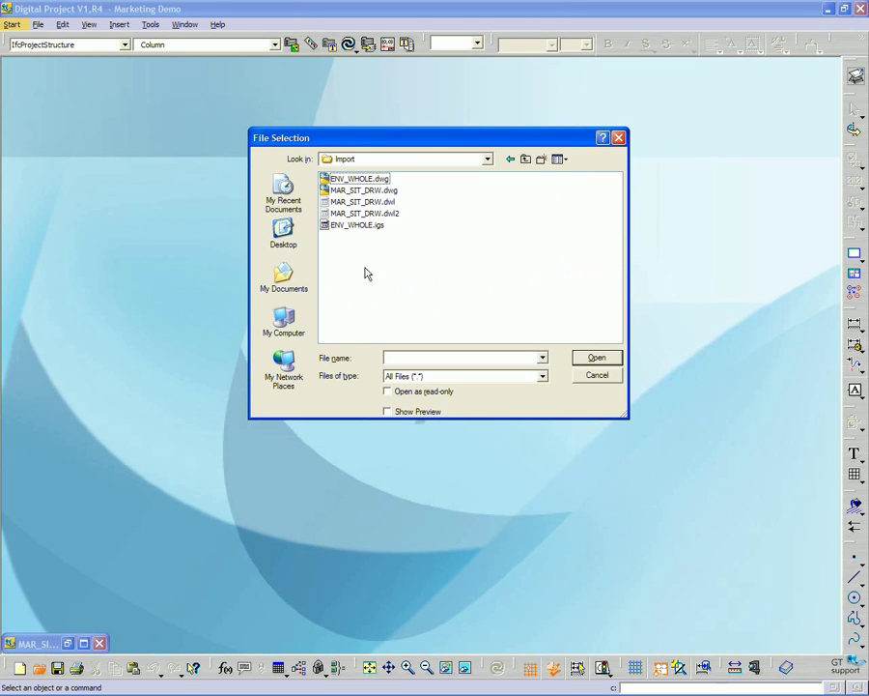
pyautogui.click(524, 158)
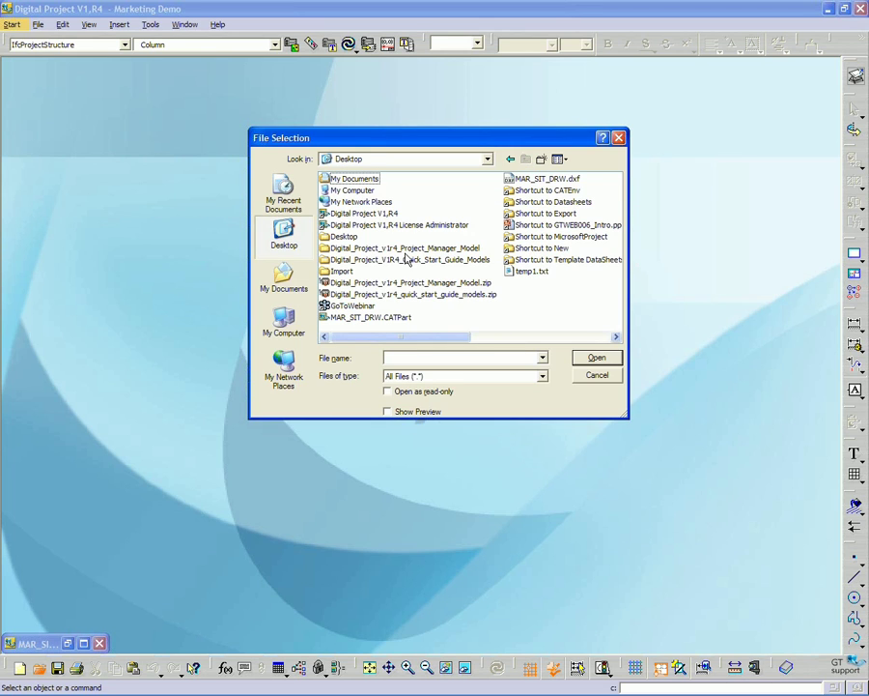
pyautogui.doubleClick(404, 248)
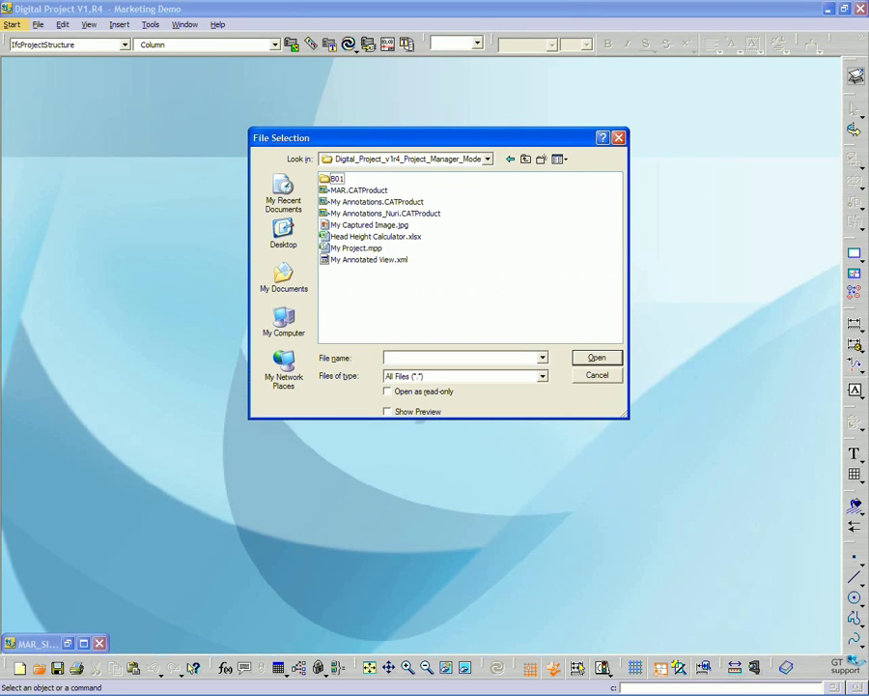
pyautogui.doubleClick(336, 178)
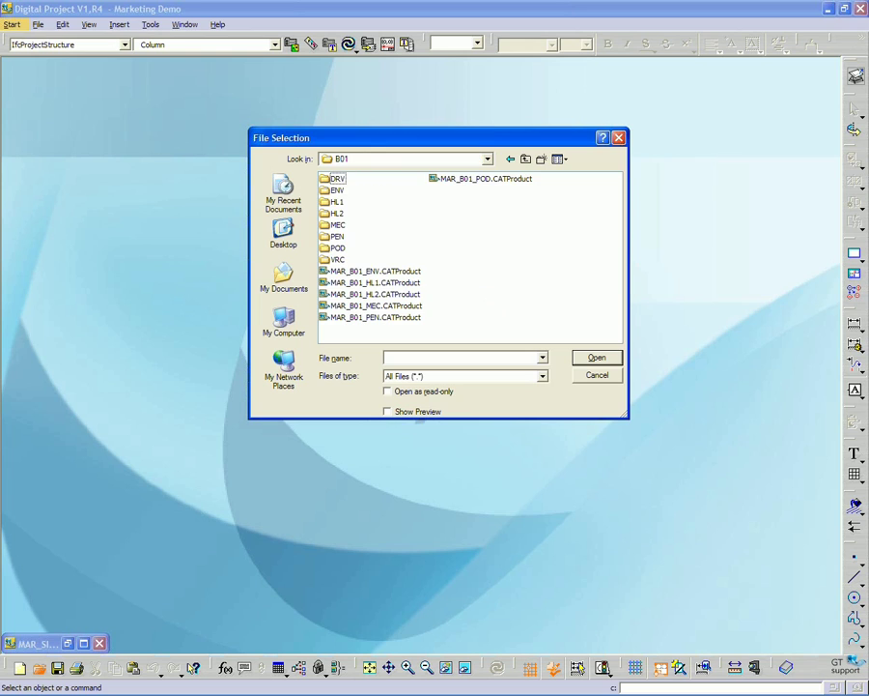
pyautogui.doubleClick(336, 201)
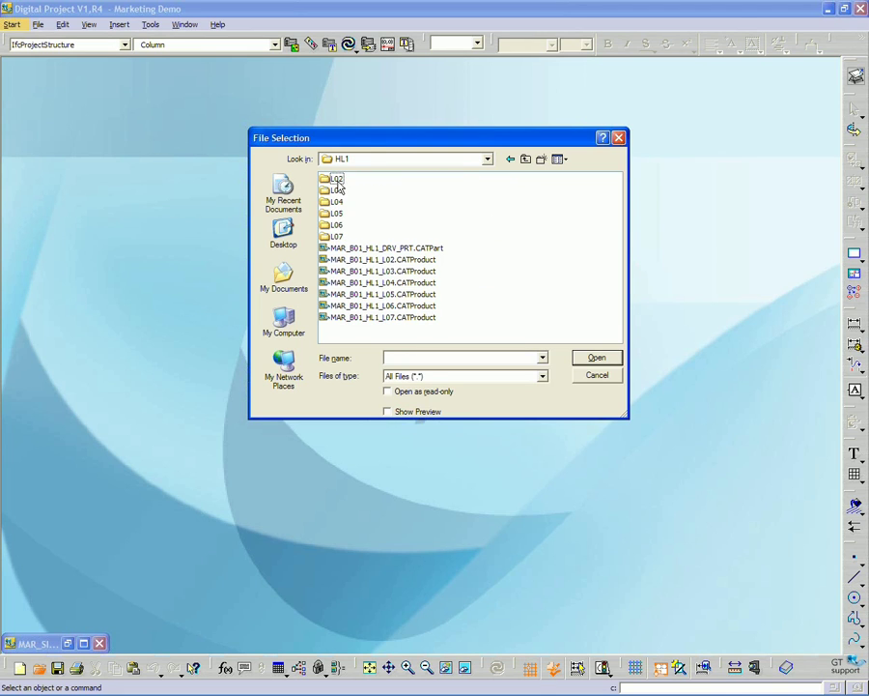
pyautogui.doubleClick(334, 178)
pyautogui.click(381, 225)
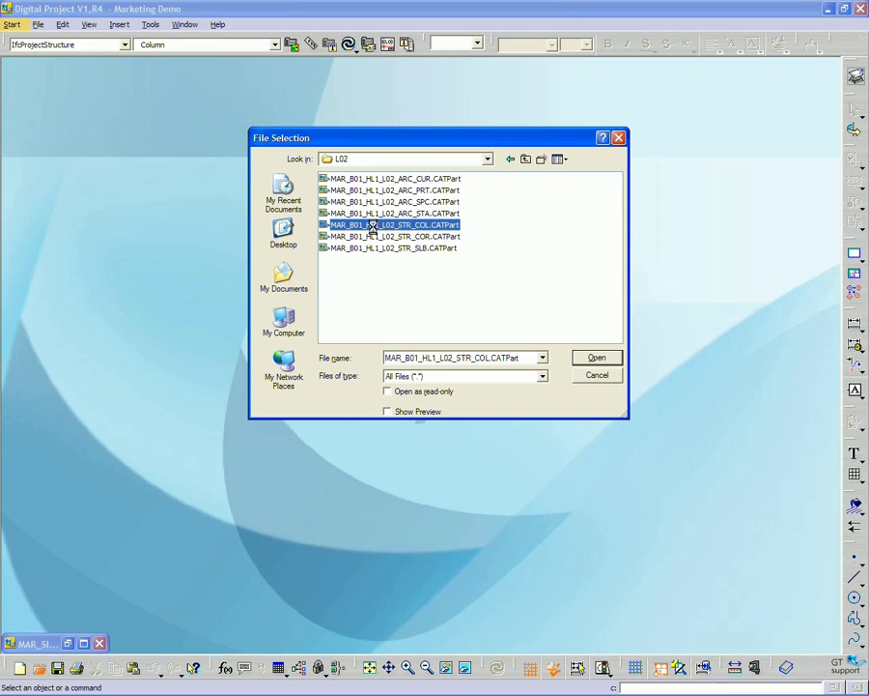
pyautogui.doubleClick(377, 229)
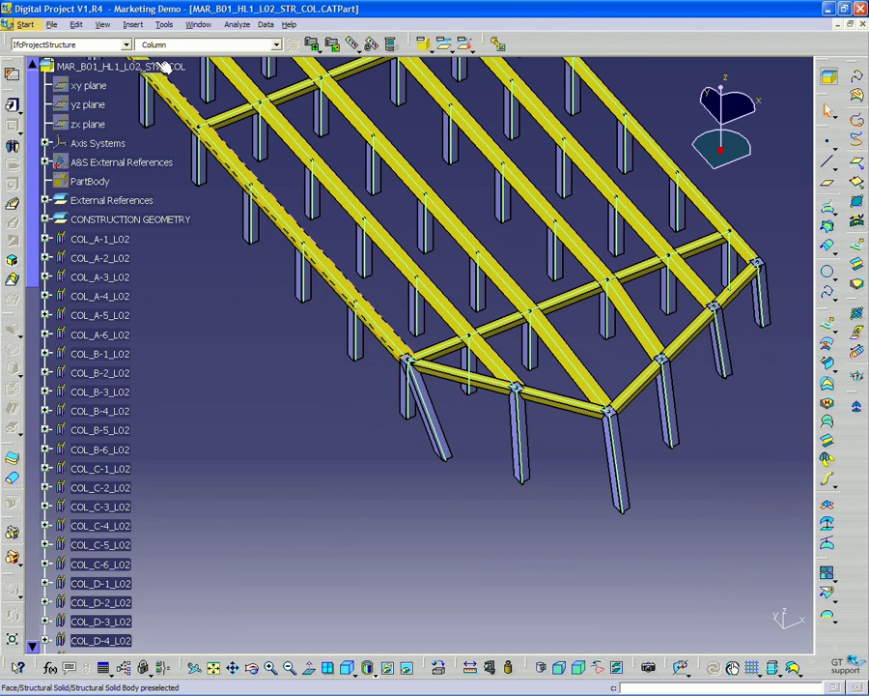
# Step: Save a copy of the column part to the Desktop in igs format as MAR_B01_HL1_L02_STR_COL.igs
pyautogui.click(53, 25)
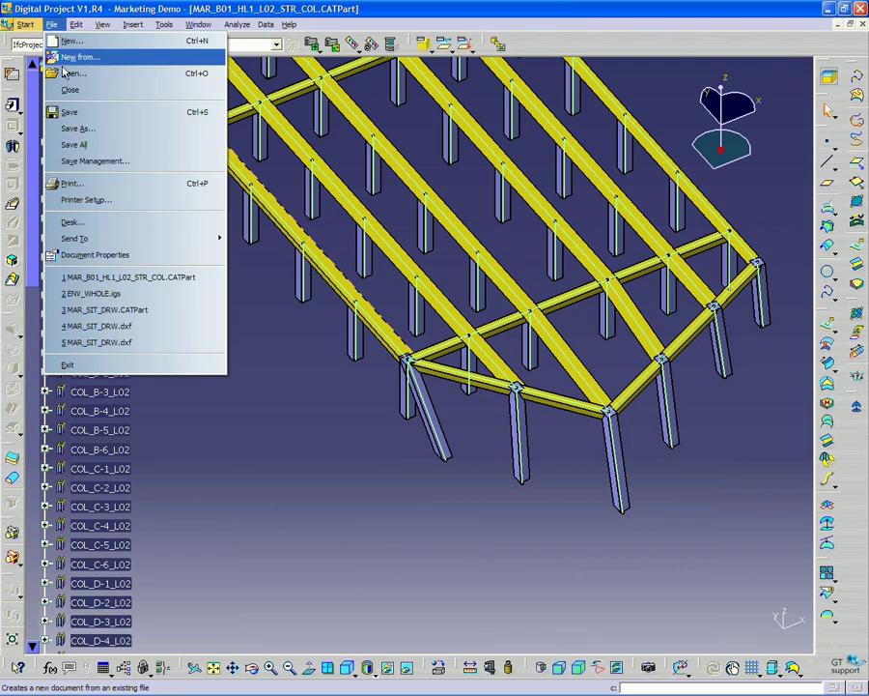
pyautogui.click(77, 128)
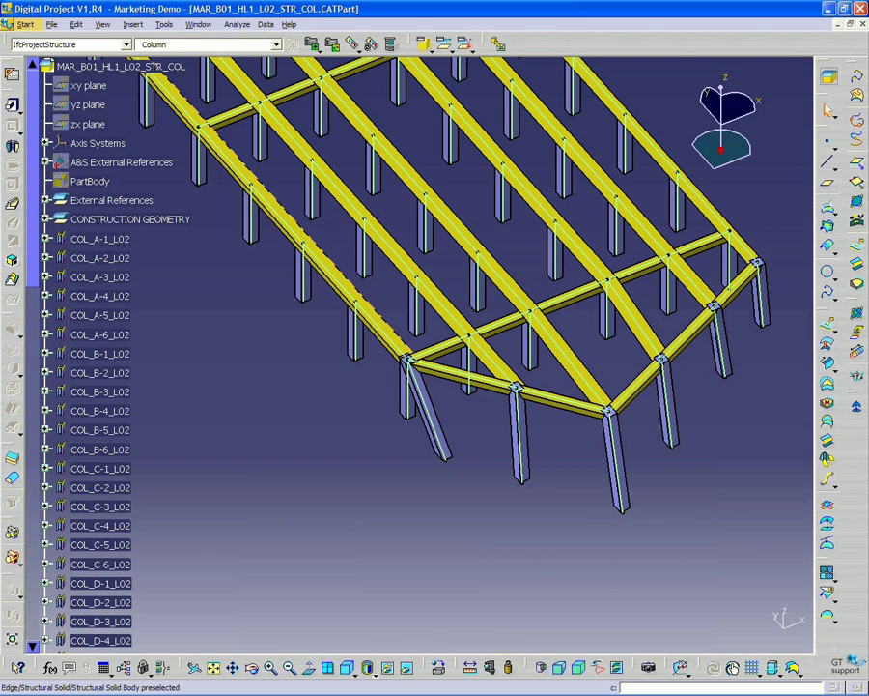
pyautogui.click(417, 396)
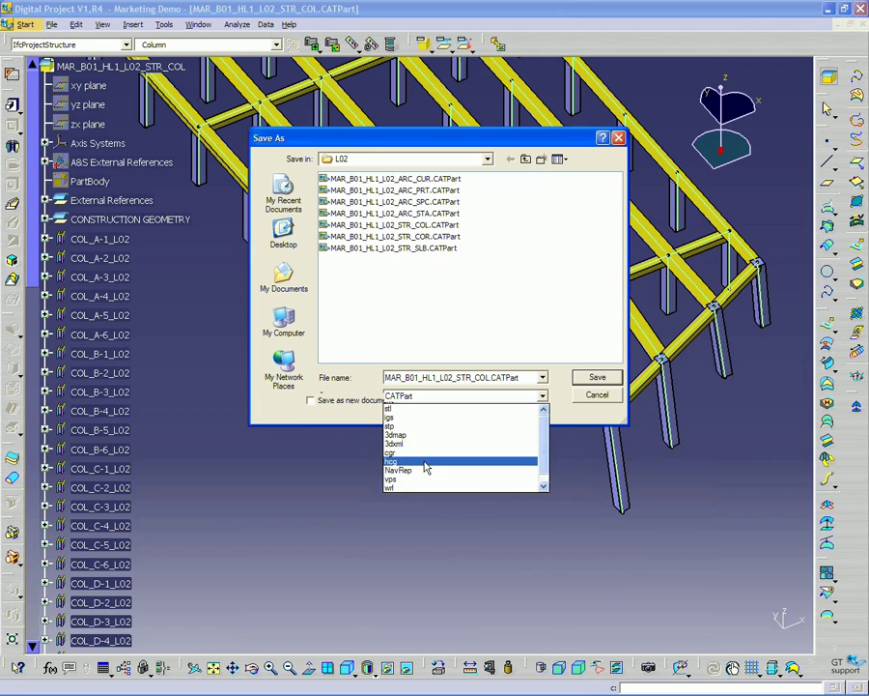
pyautogui.click(410, 426)
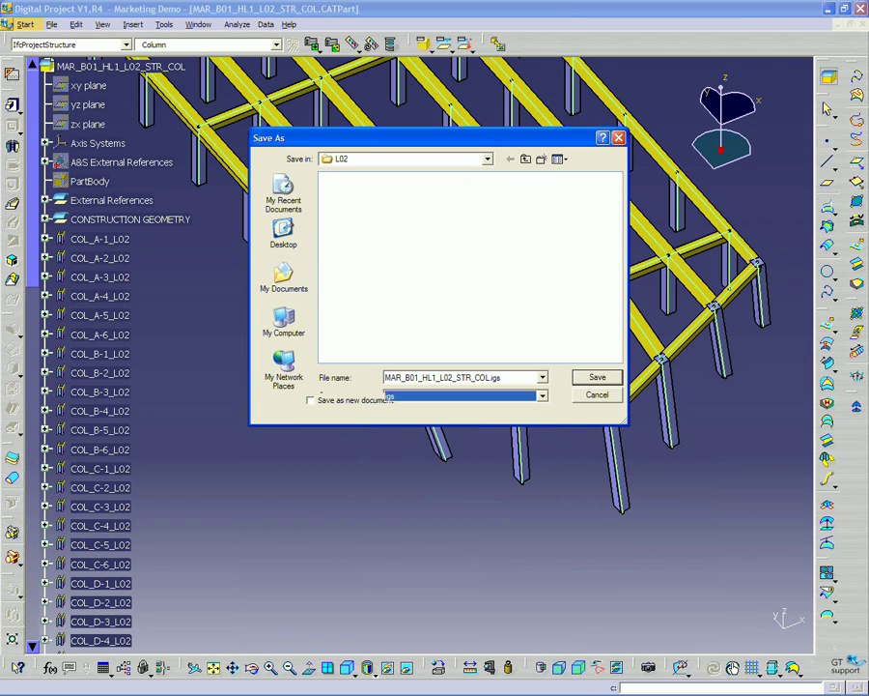
pyautogui.click(284, 234)
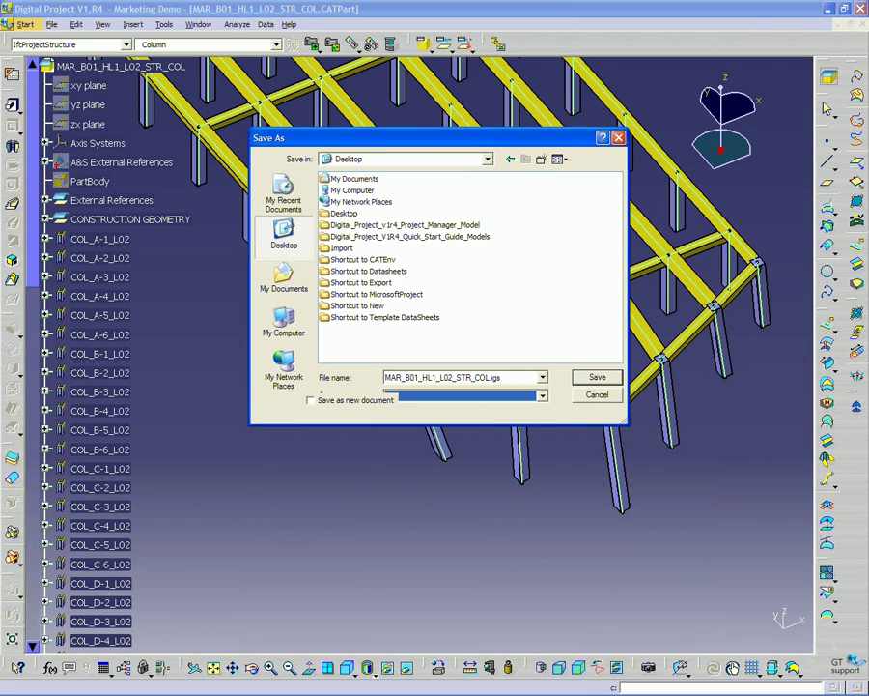
pyautogui.click(599, 381)
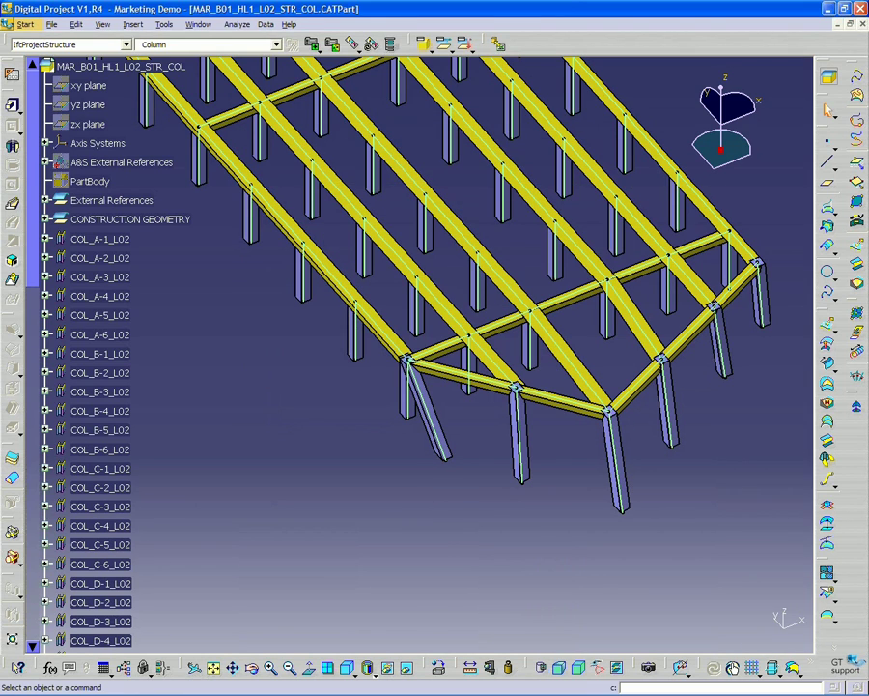
# Step: Launch Rhinoceros 4.0 and open MAR_B01_HL1_L02_STR_COL.igs from the Desktop with the file type filter set to All
pyautogui.hotkey('alt', 'space')
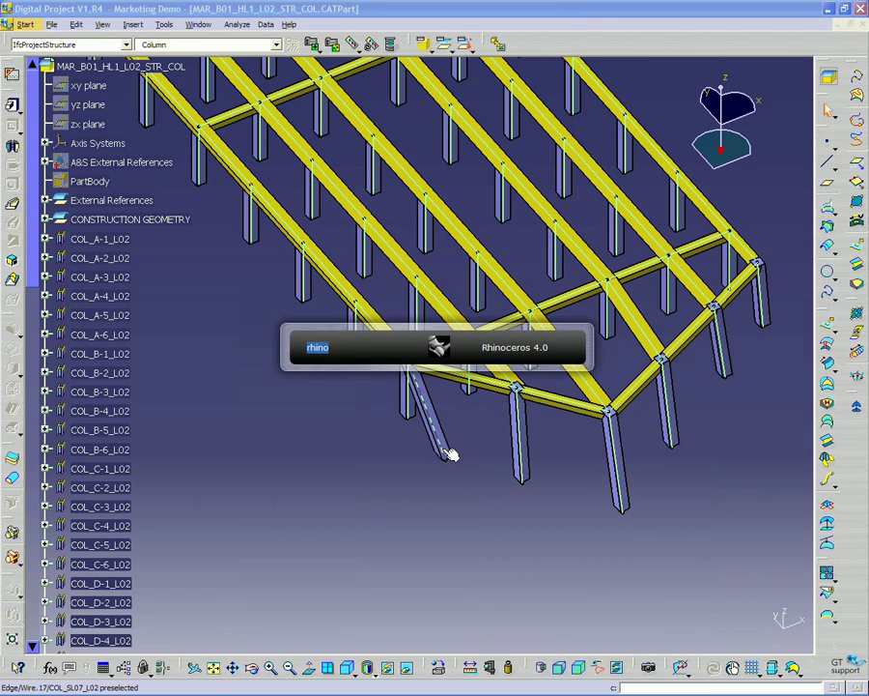
pyautogui.press('Return')
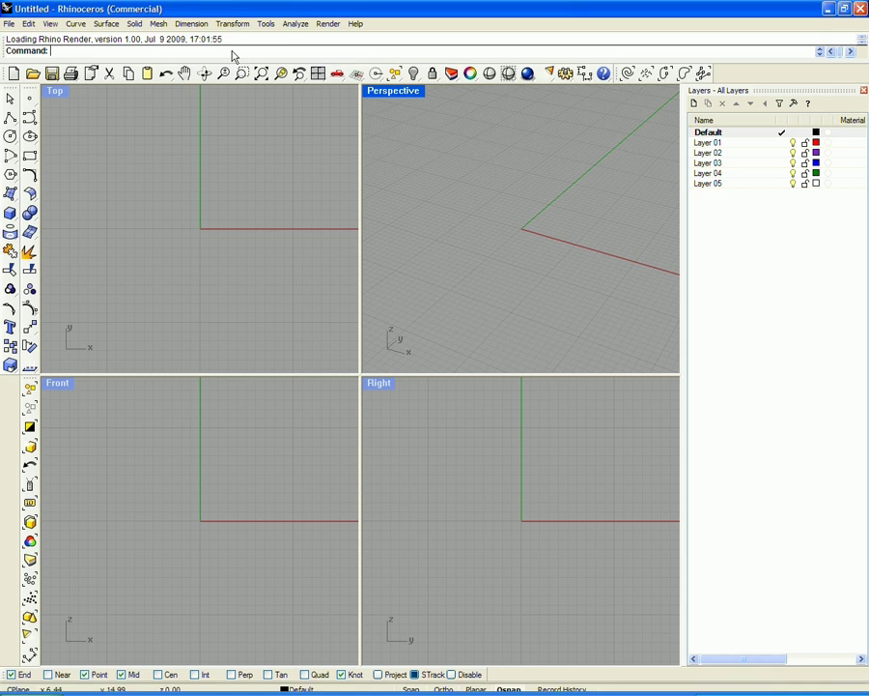
pyautogui.hotkey('ctrl', 'o')
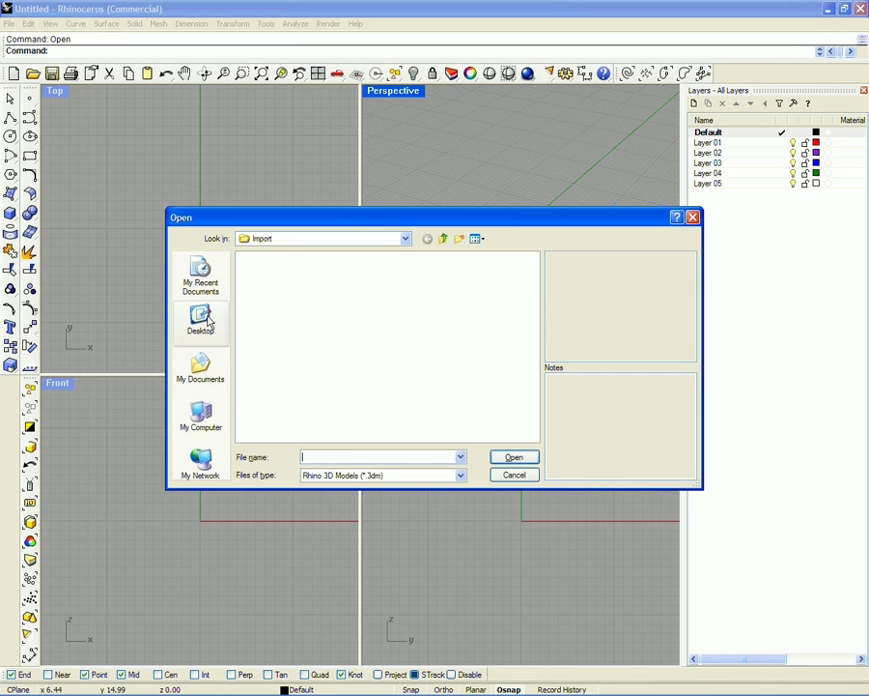
pyautogui.click(205, 321)
pyautogui.click(458, 475)
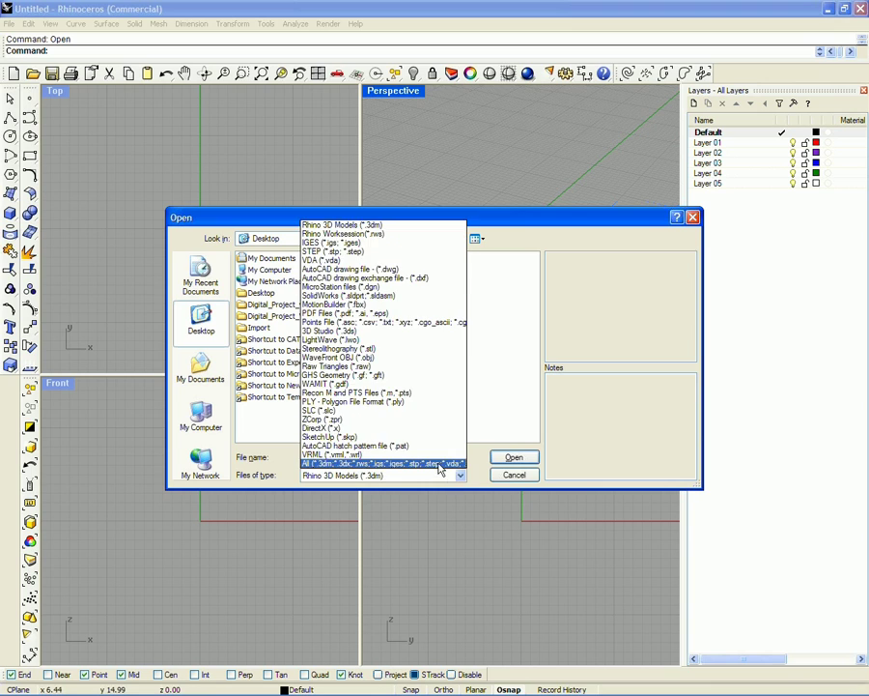
pyautogui.click(439, 468)
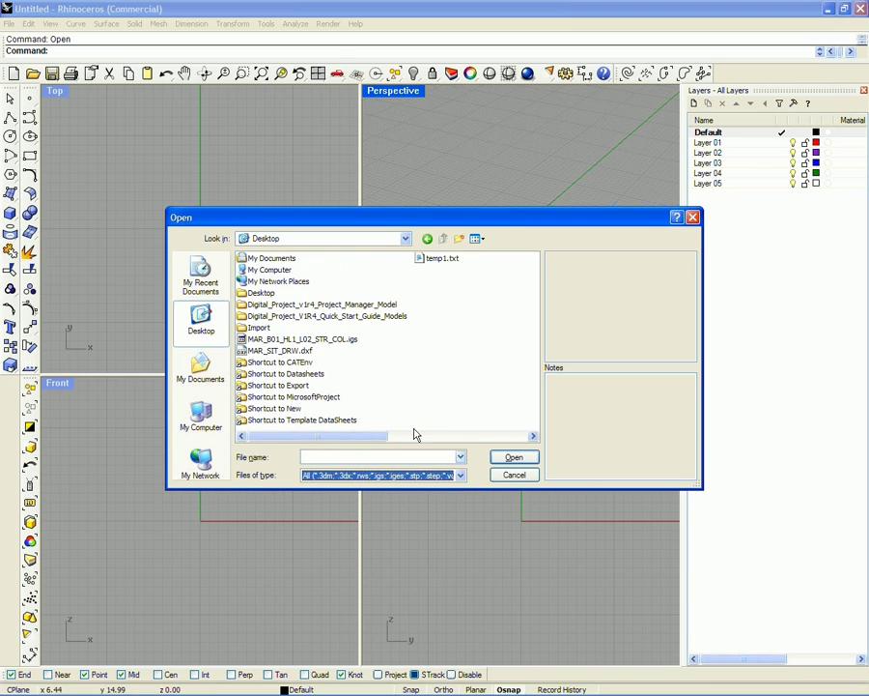
pyautogui.click(325, 340)
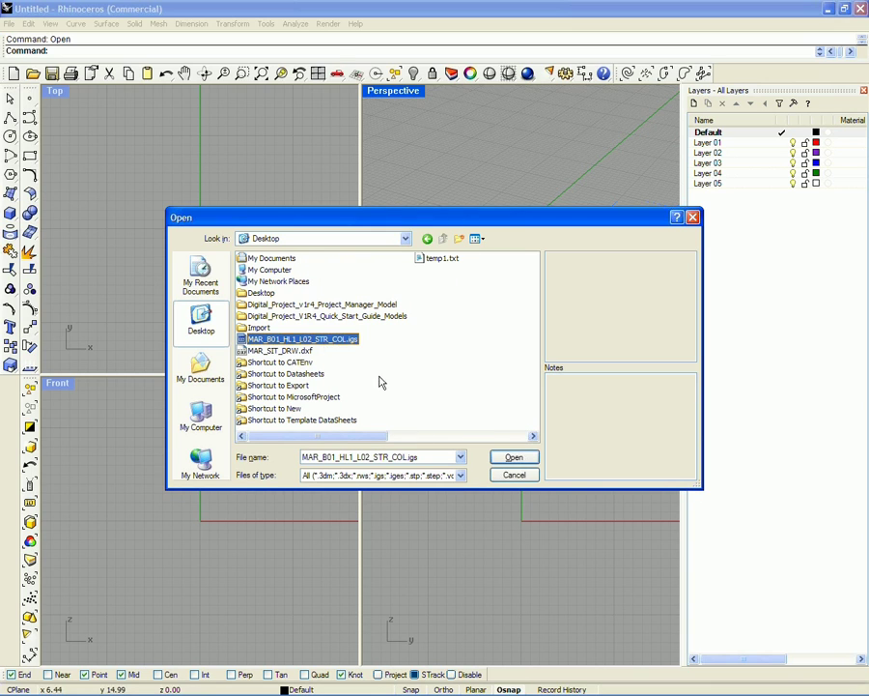
pyautogui.click(513, 457)
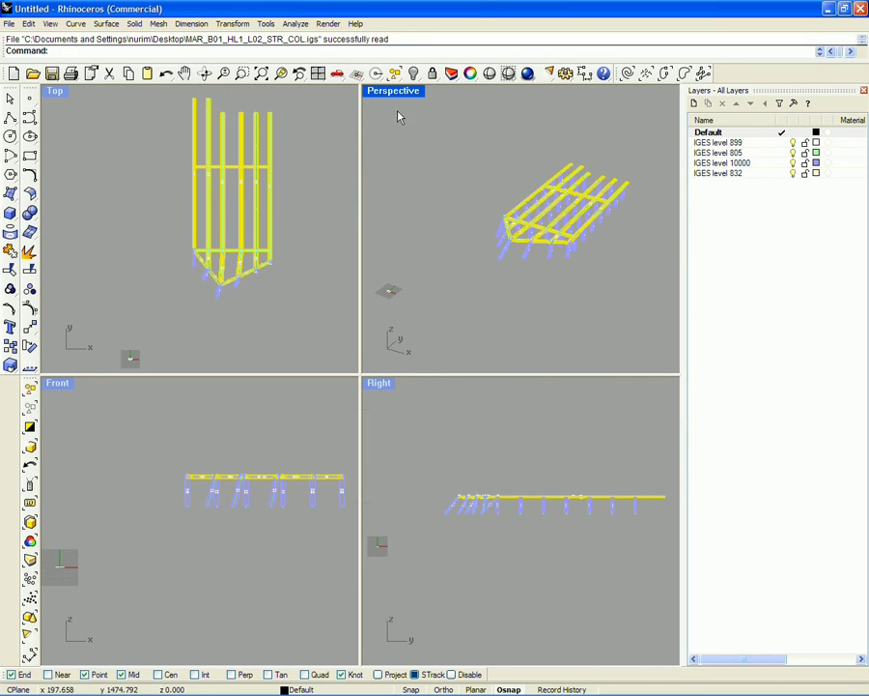
# Step: Maximize the Perspective viewport and examine the imported column and beam structure up close
pyautogui.hotkey('ctrl', 'm')
pyautogui.scroll(5, 450, 406)
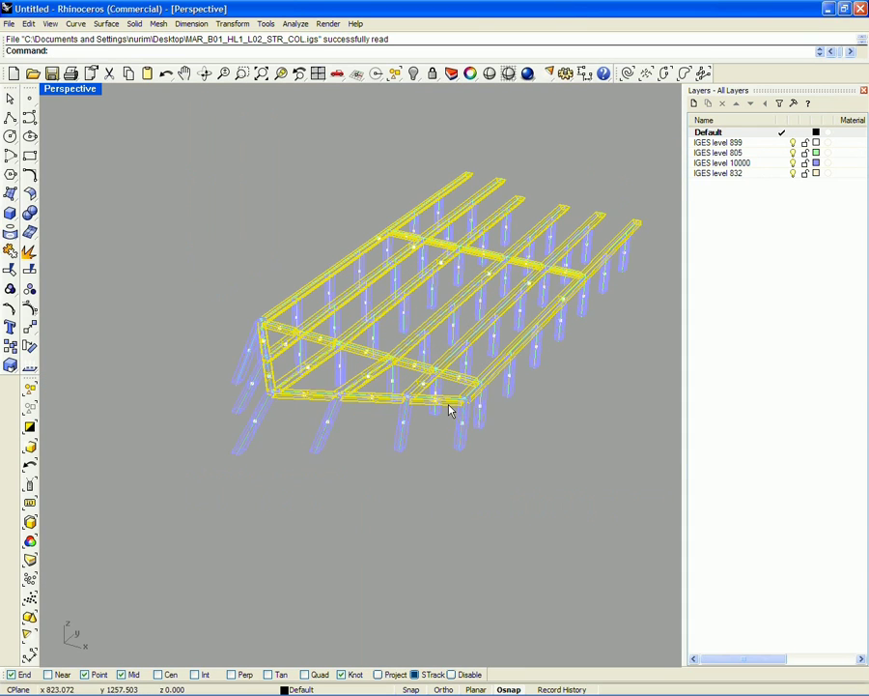